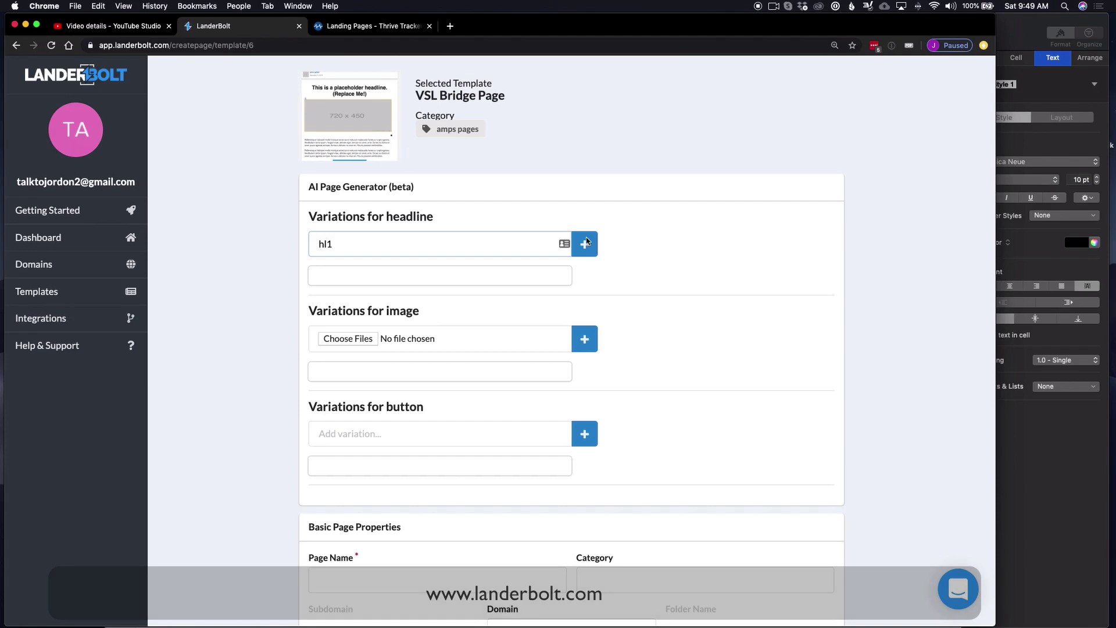
Add hl1, hl2, hl3 and hl4 as separate headline variations in the AI Page Generator.
click(587, 243)
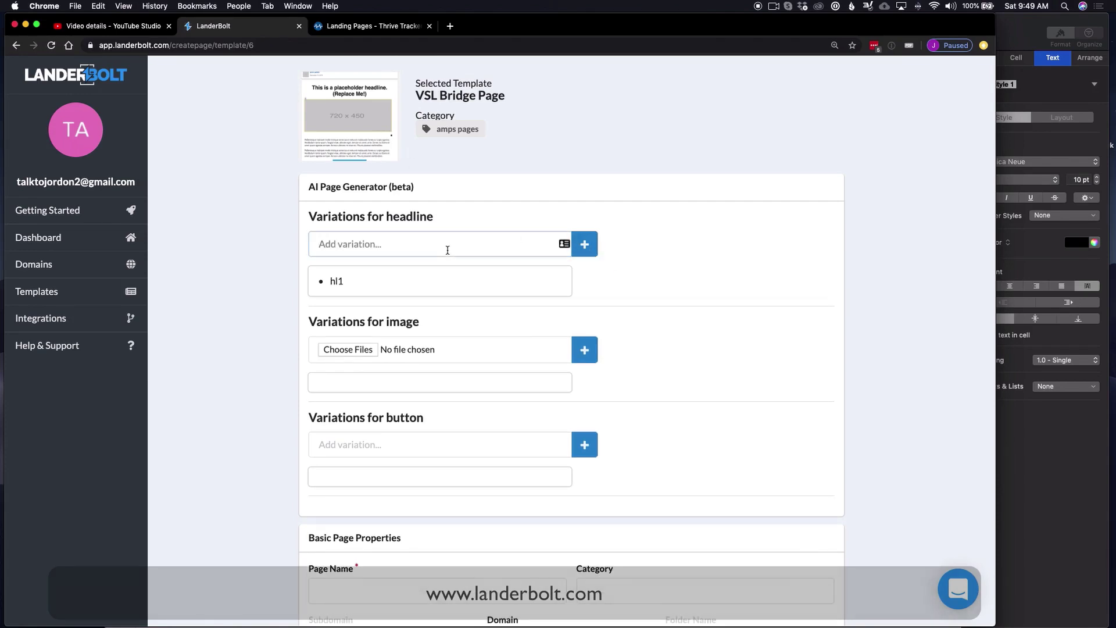
text(hl2)
click(585, 245)
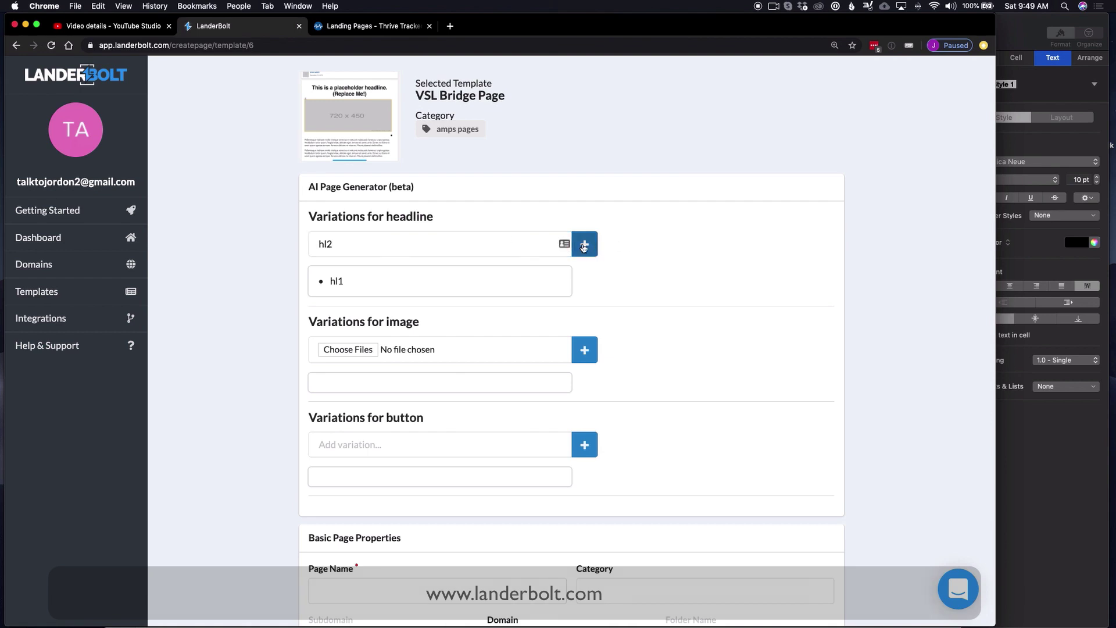
click(443, 244)
text(h)
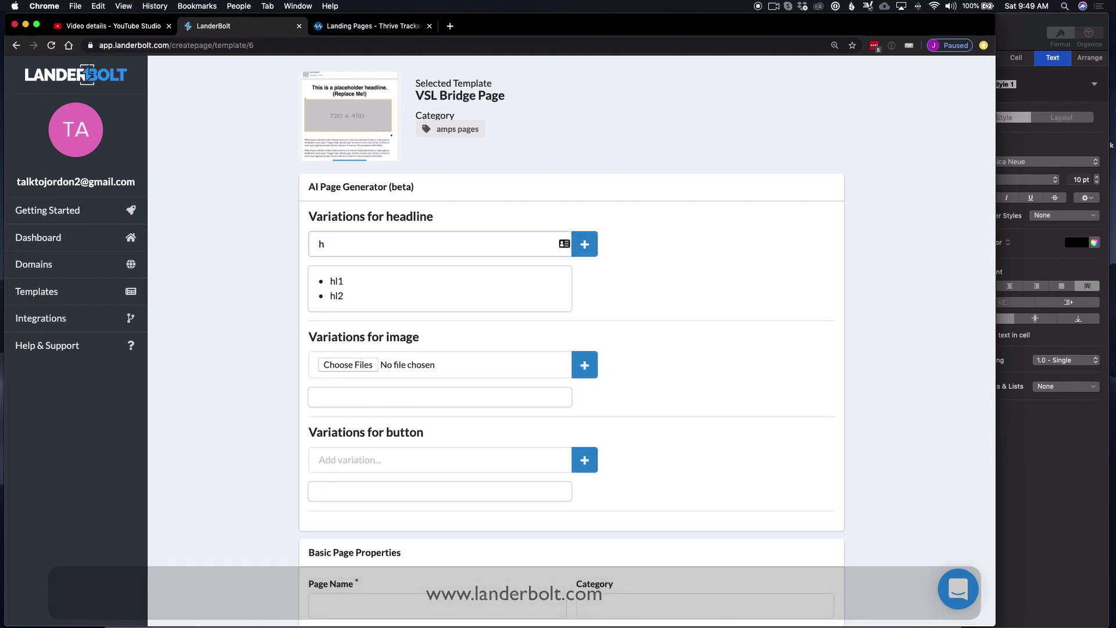
click(585, 245)
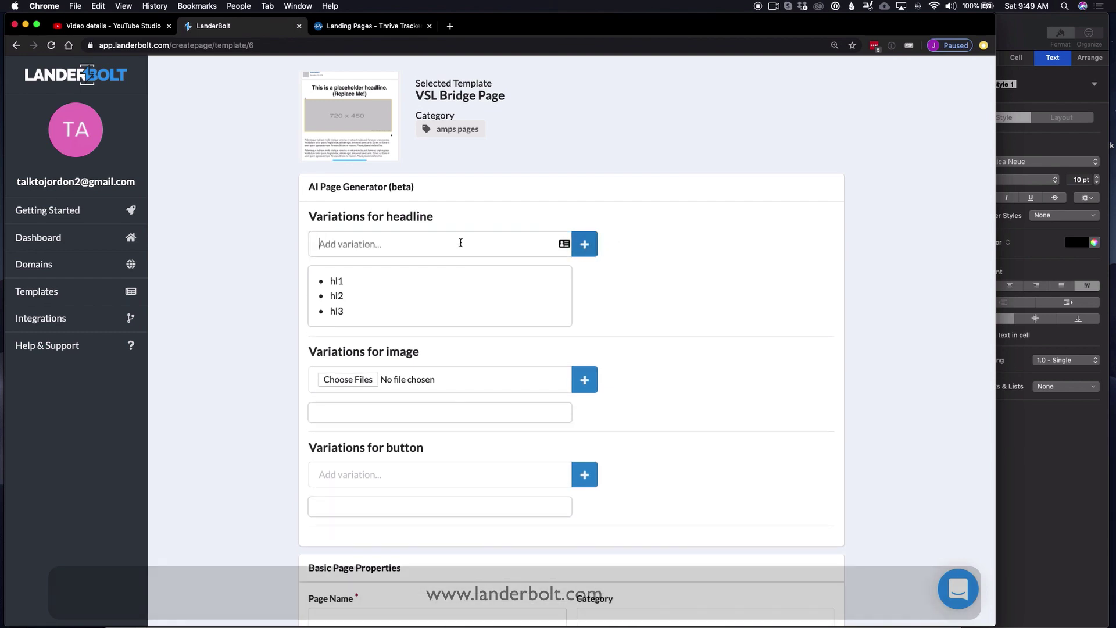
text(hl4)
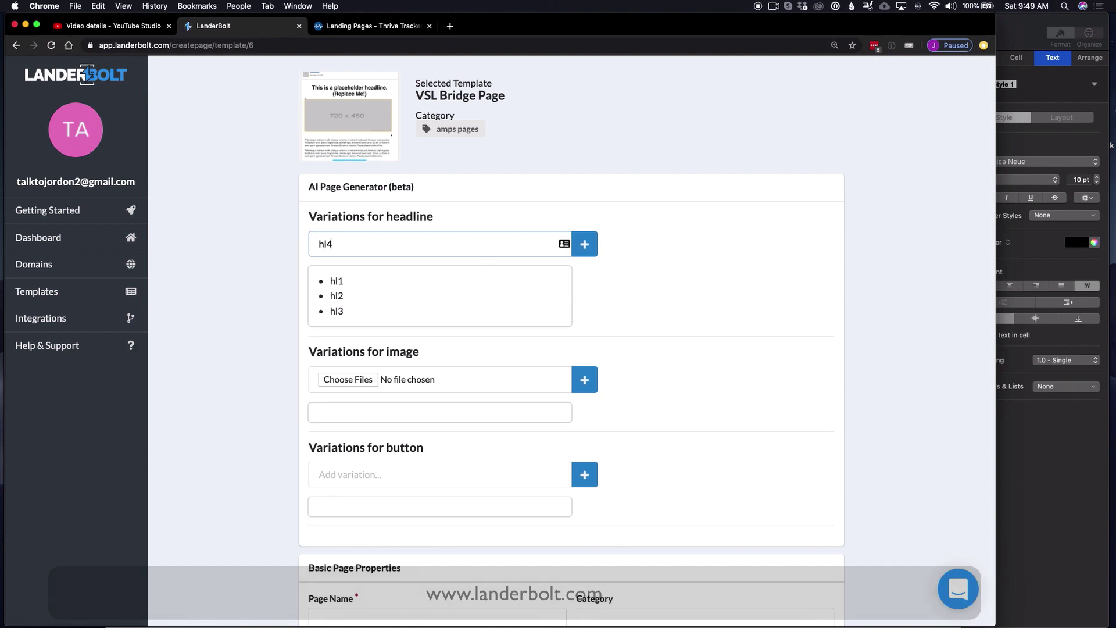
click(587, 247)
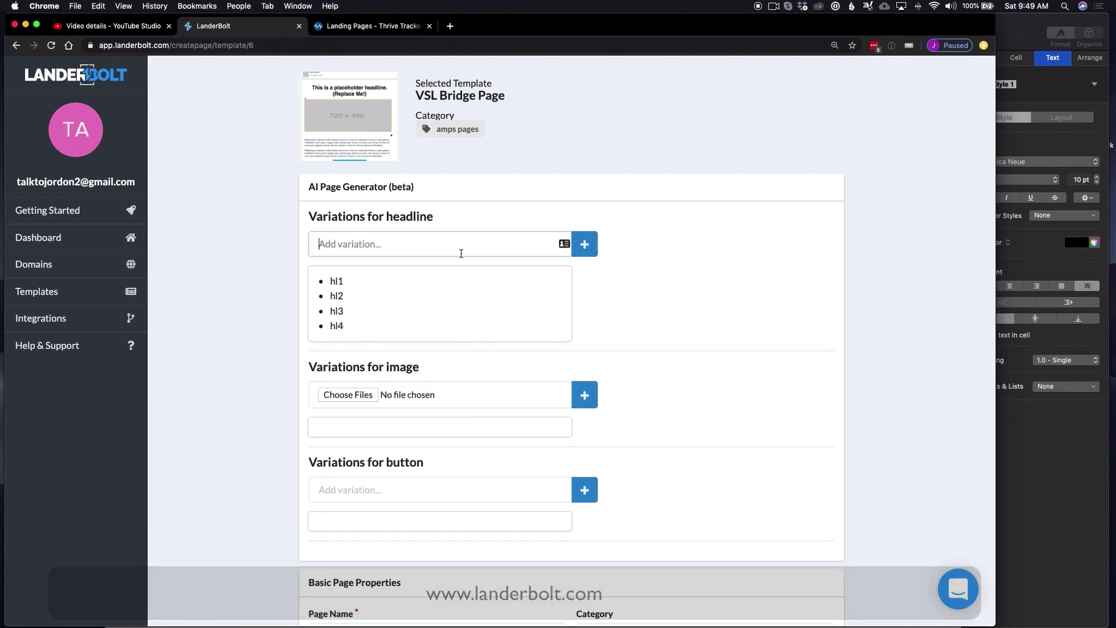
Add three more headline variations named hl5, hl6 and hl7.
text(hl5)
click(585, 244)
click(471, 246)
text(hl)
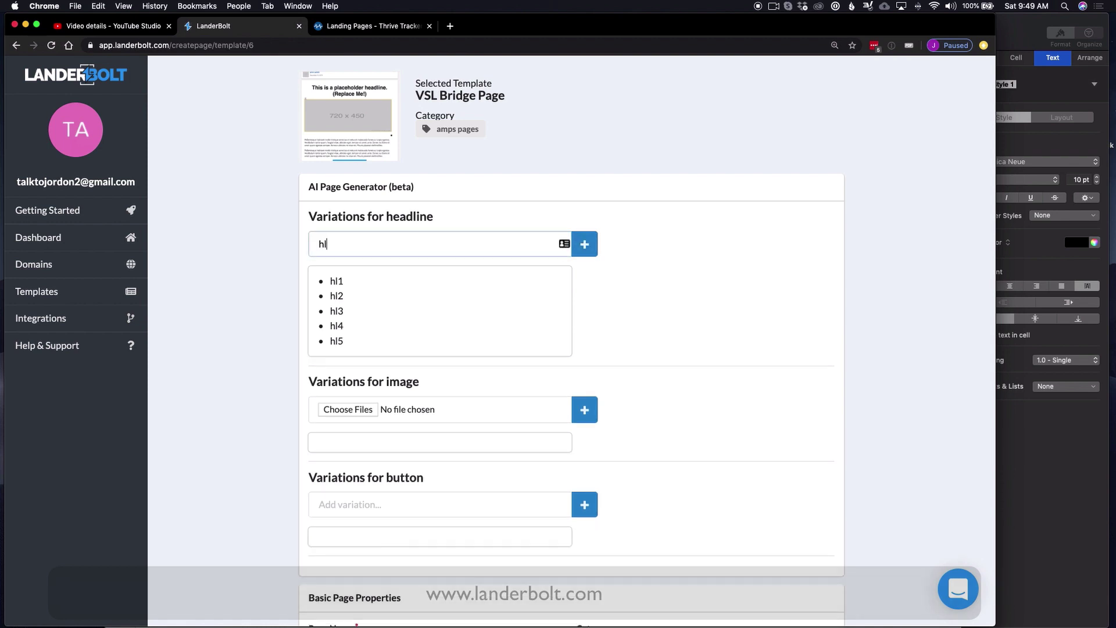
text(6)
click(586, 247)
click(447, 252)
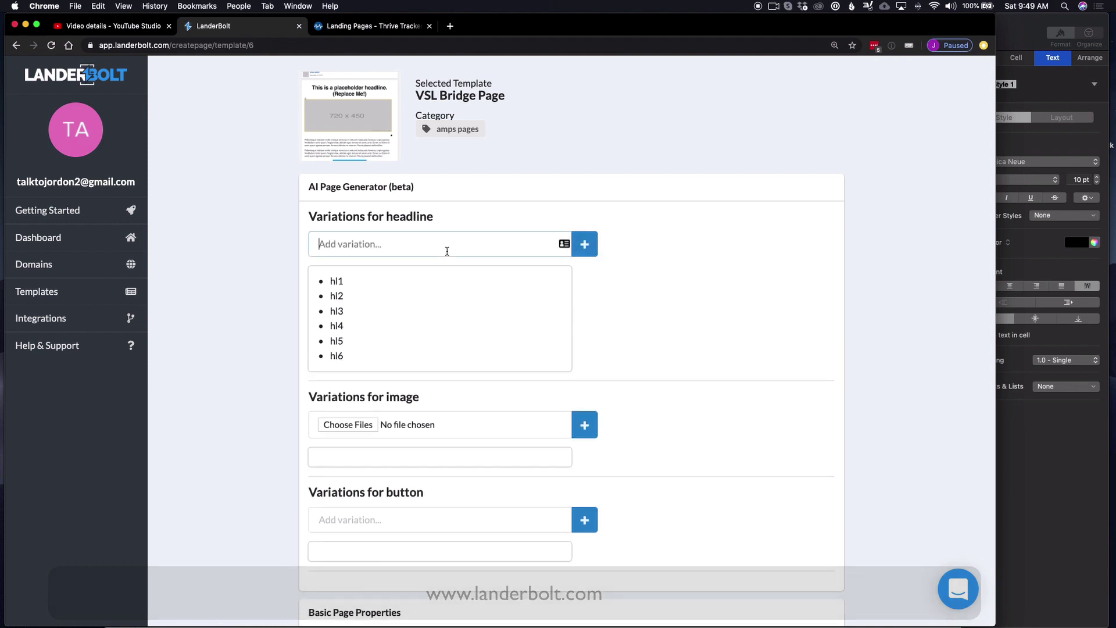
text(hl7)
click(584, 245)
Complete the headline variations by adding hl8, hl9 and hl10.
click(432, 248)
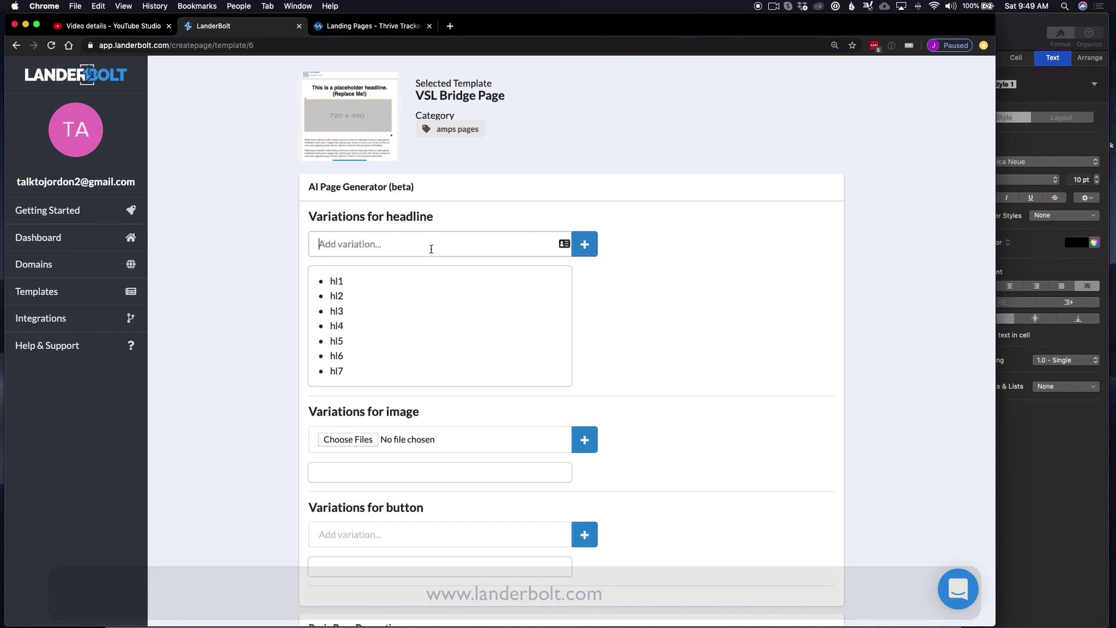
text(hl8)
click(590, 248)
click(468, 244)
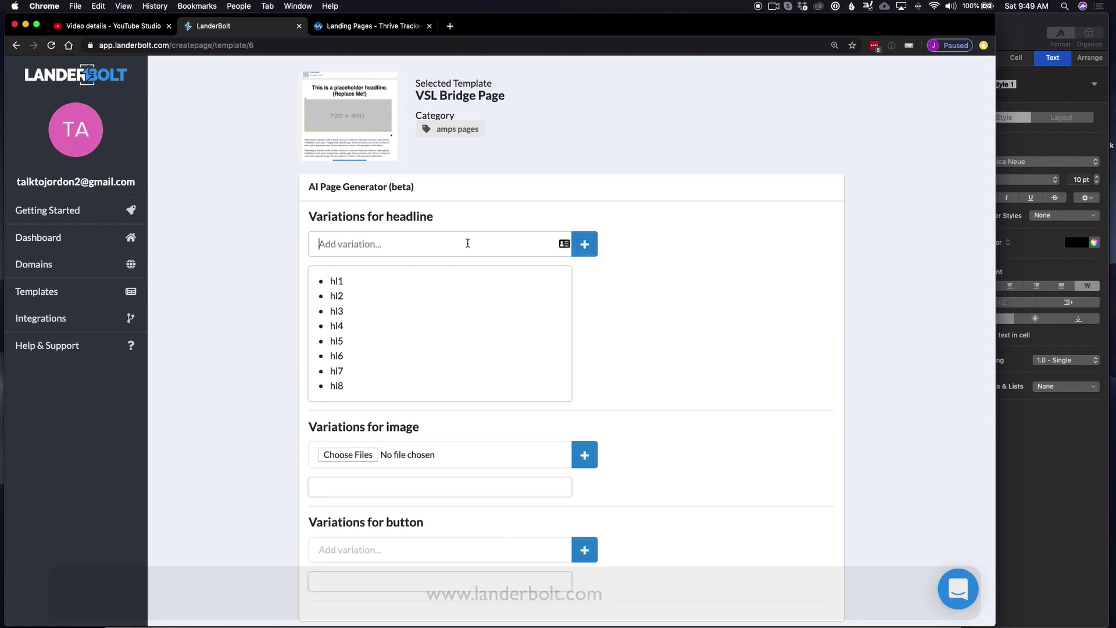
text(hl09)
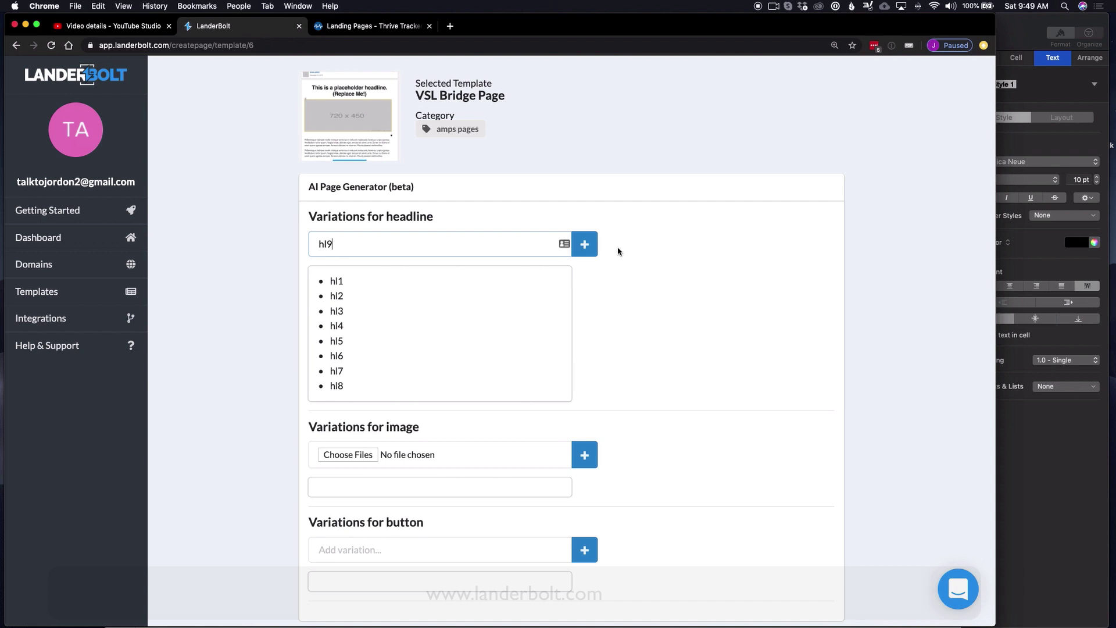
click(585, 244)
click(490, 249)
text(hl10)
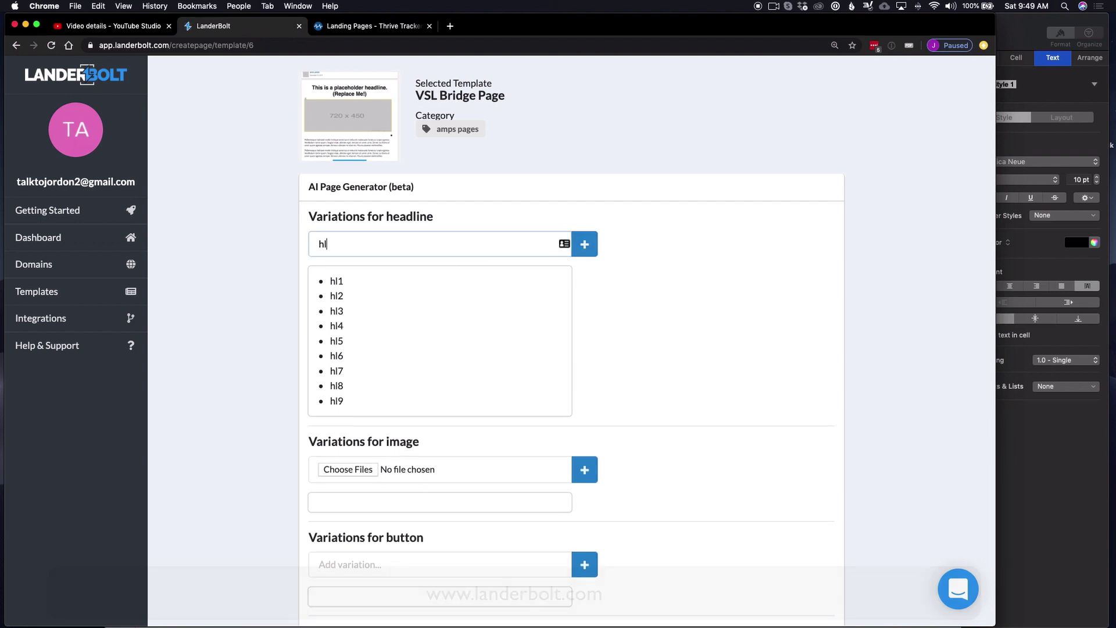
click(585, 244)
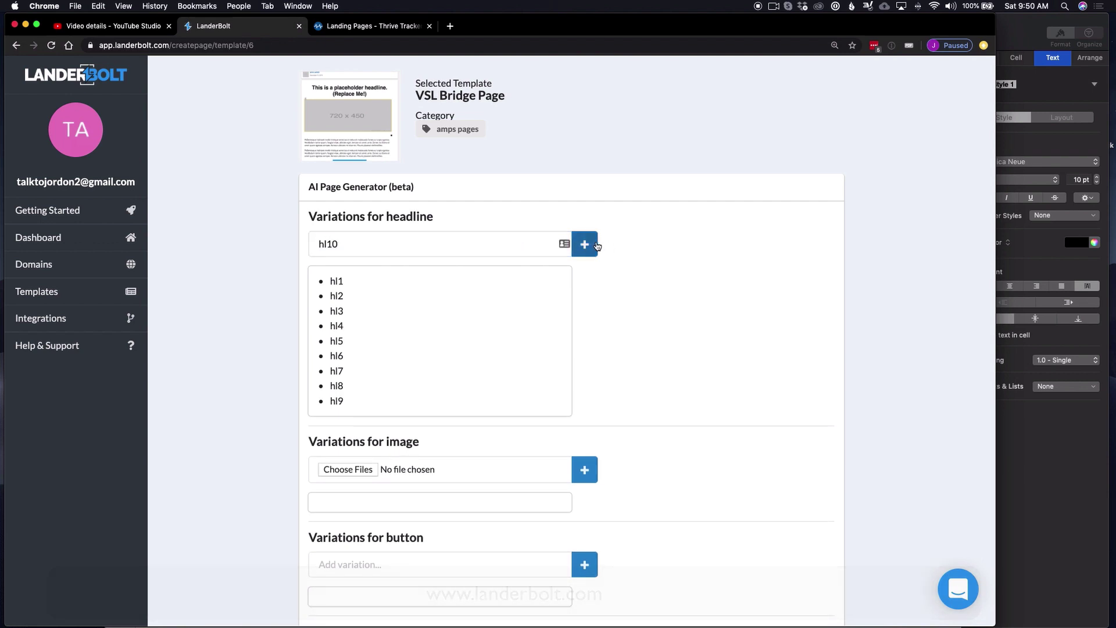
Add the ten image files AMPS_image_1 through AMPS_image_10 as image variations.
scroll(565, 381, down, 5)
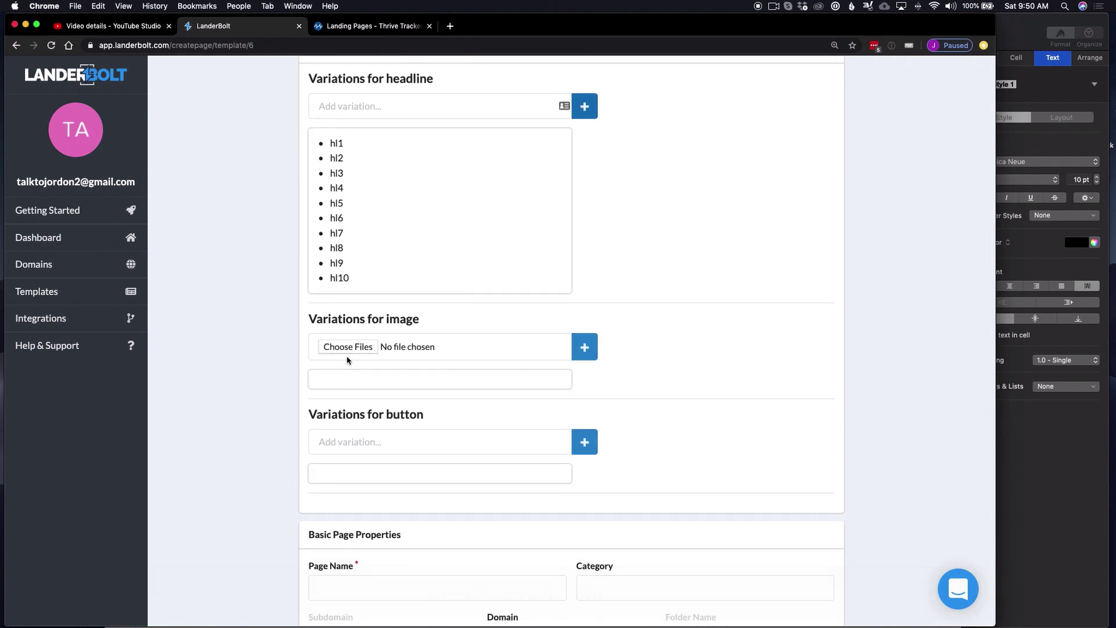
click(350, 349)
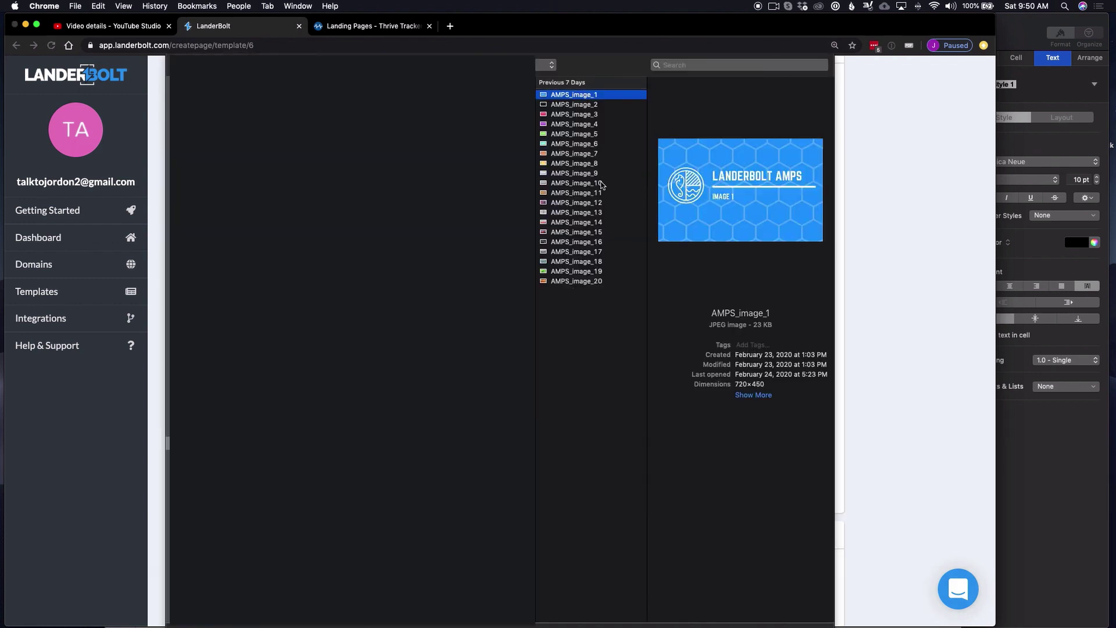
shift+click(601, 183)
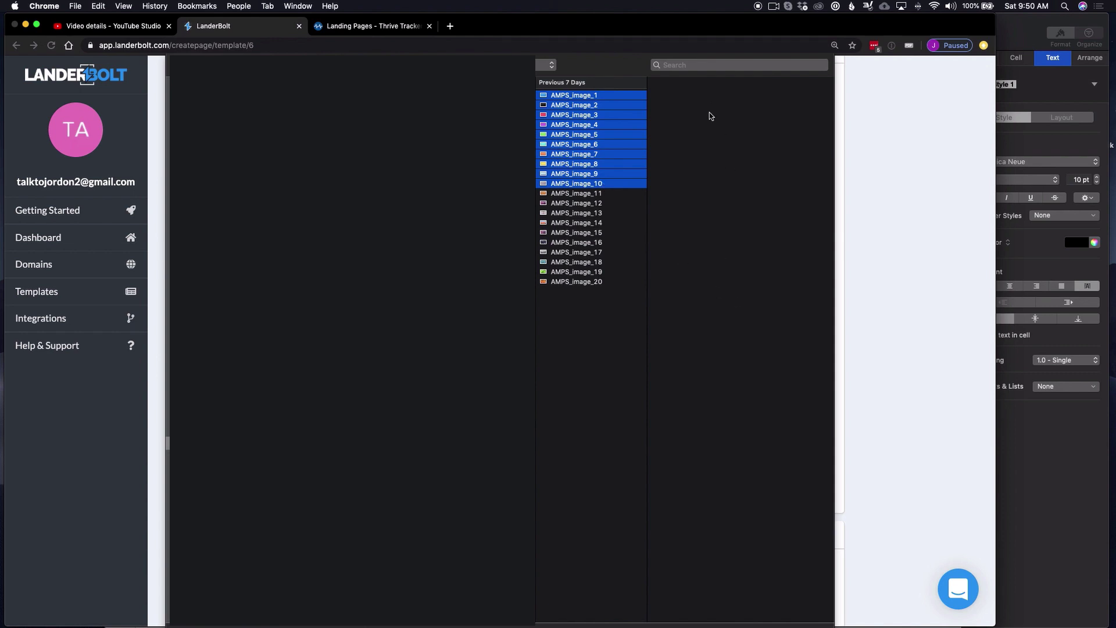
key(Return)
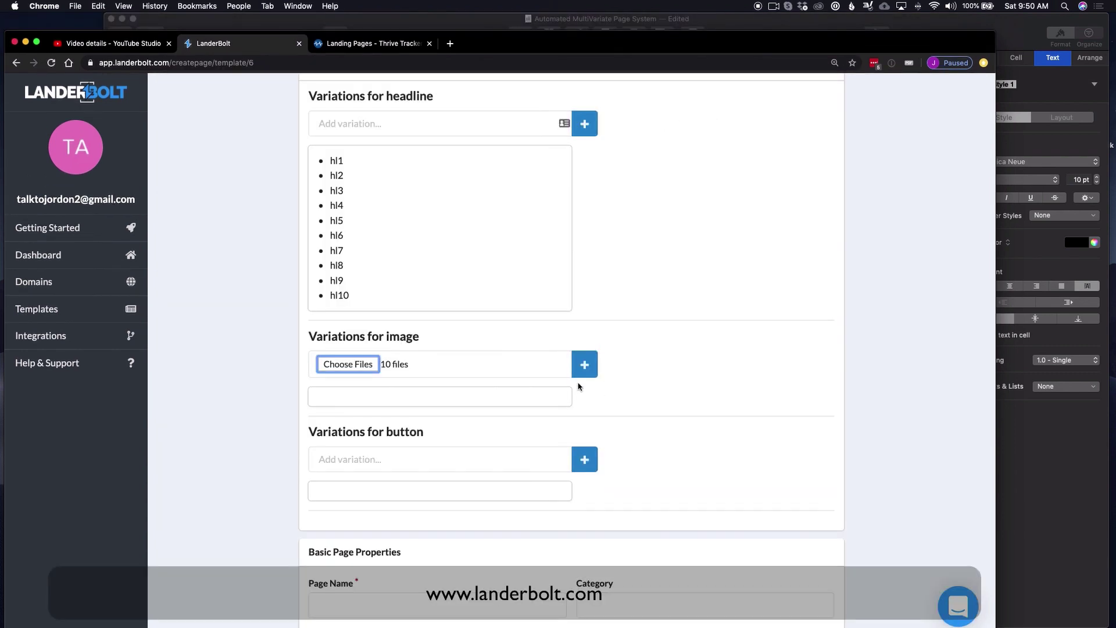
click(584, 370)
Add CTA 1, CTA 2 and CTA 3 as separate button variations.
scroll(681, 407, down, 3)
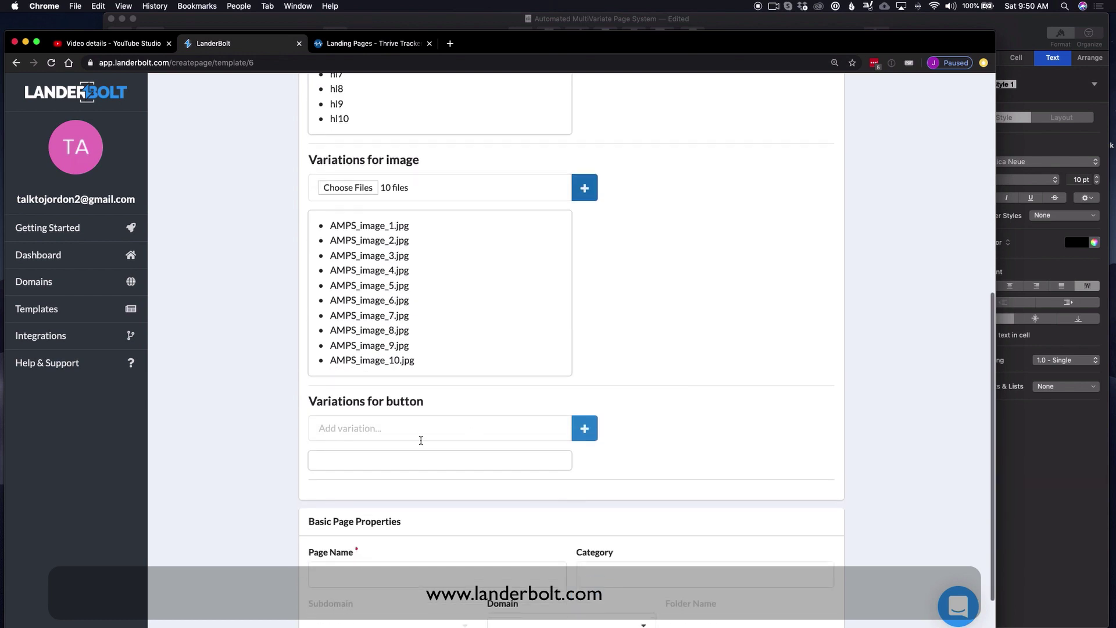
click(413, 435)
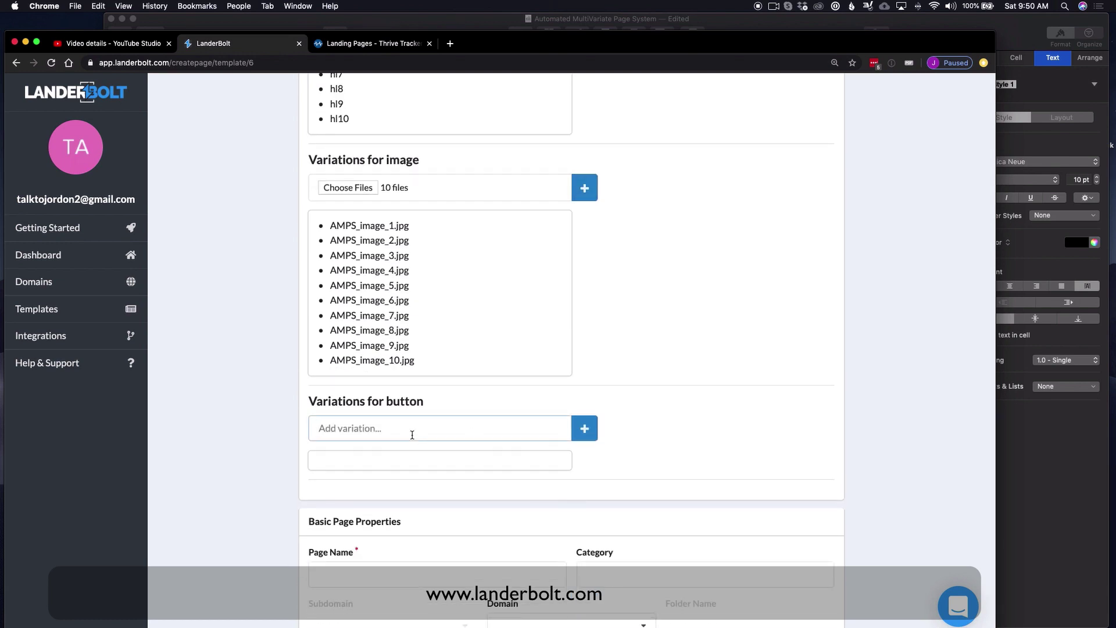
text(CTA 1)
click(583, 428)
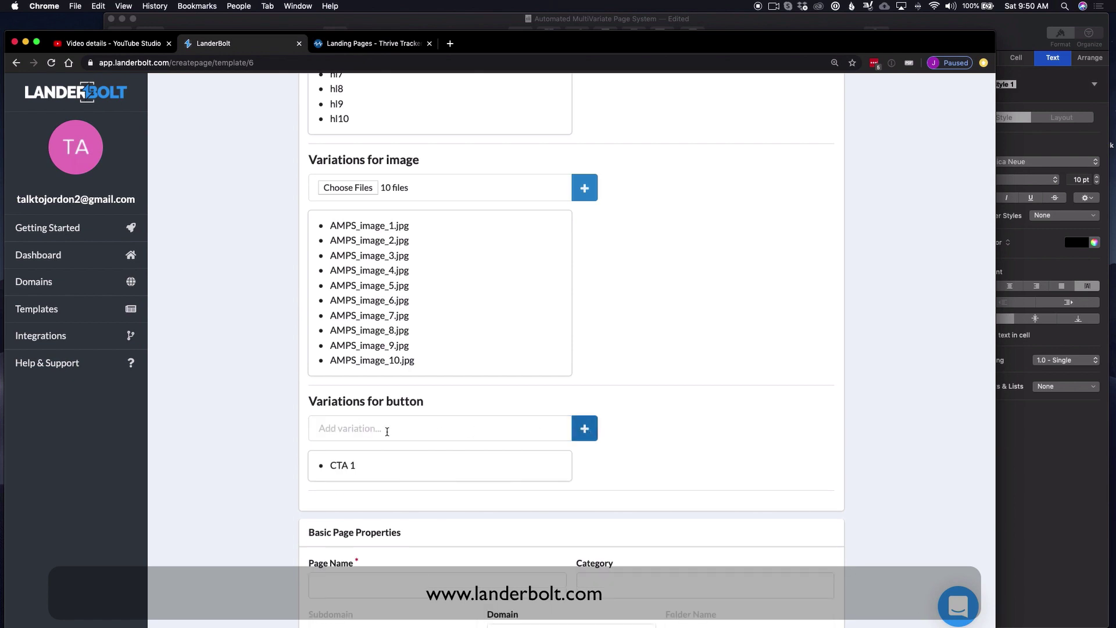
click(387, 429)
text(CT)
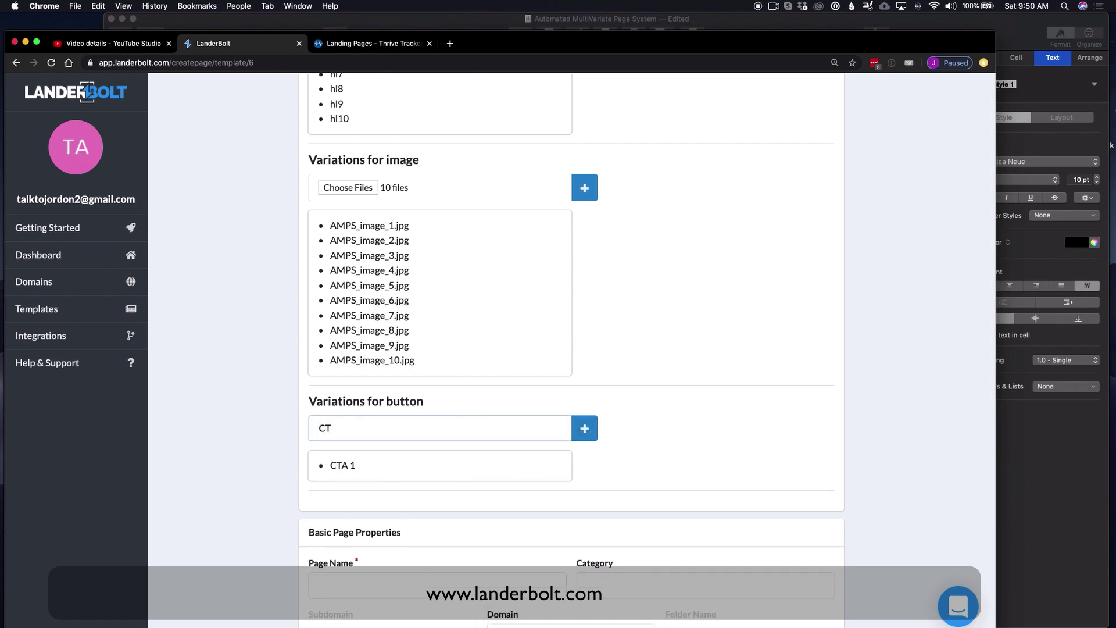
text(A 2)
click(585, 428)
click(480, 436)
text(CTA)
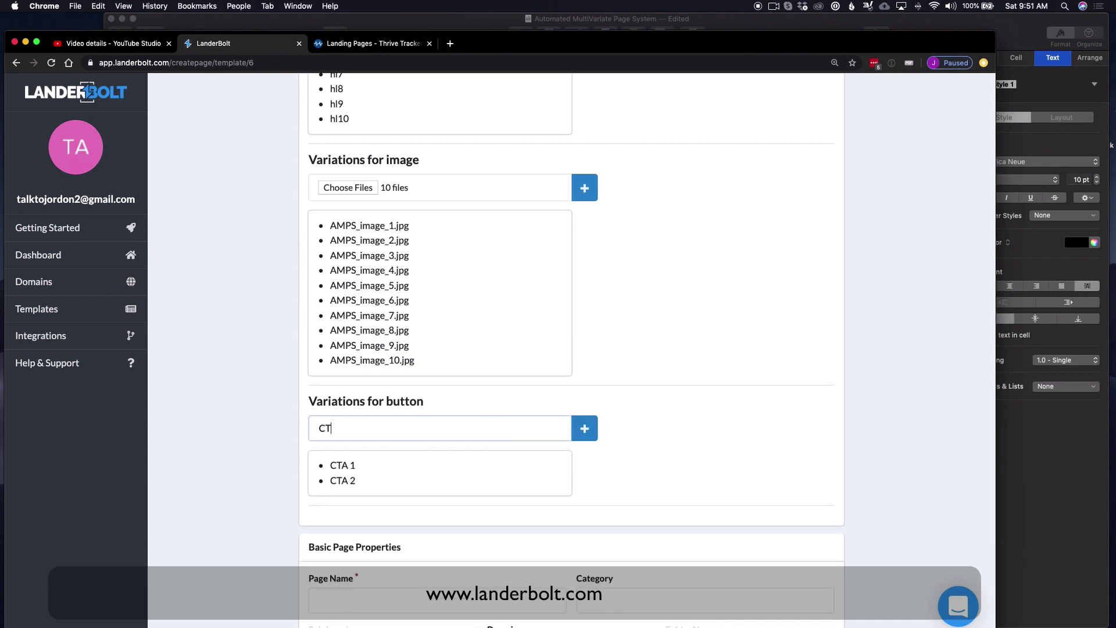
text( 3)
click(586, 429)
Add three more button variations named CTA4, CTA5 and CTA6.
click(396, 434)
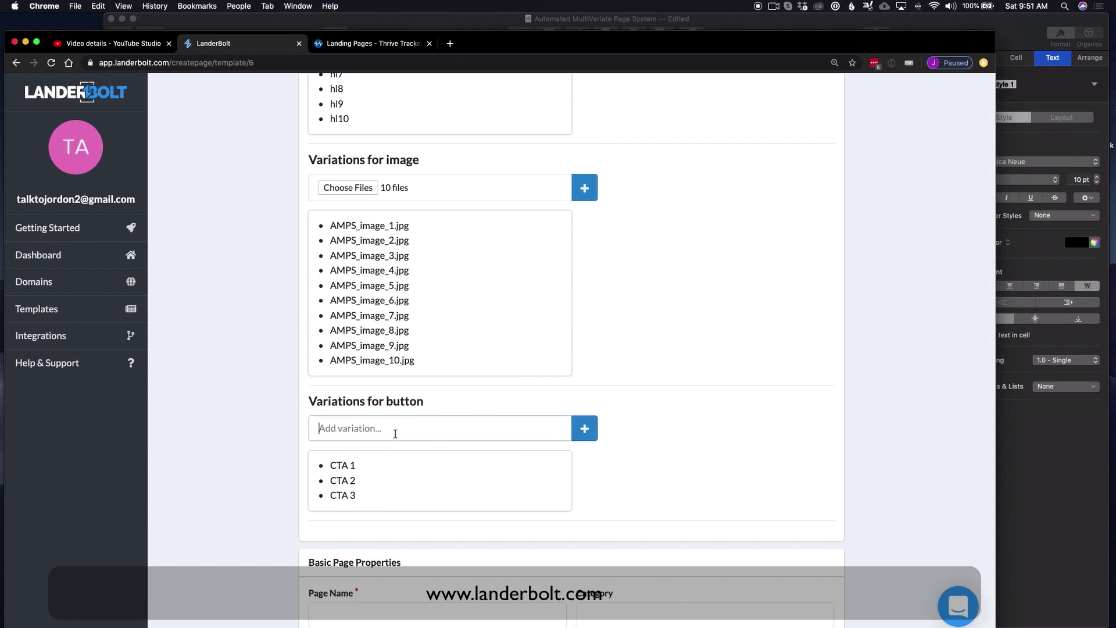
text(CTA4)
click(585, 428)
click(473, 429)
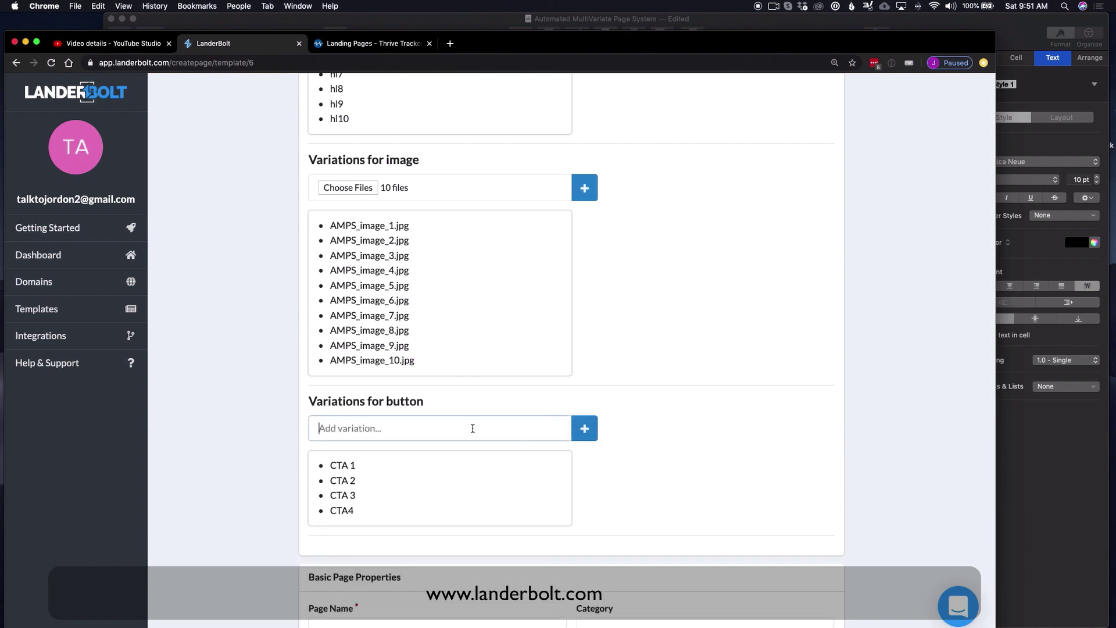
text(CTA5)
click(585, 428)
click(448, 429)
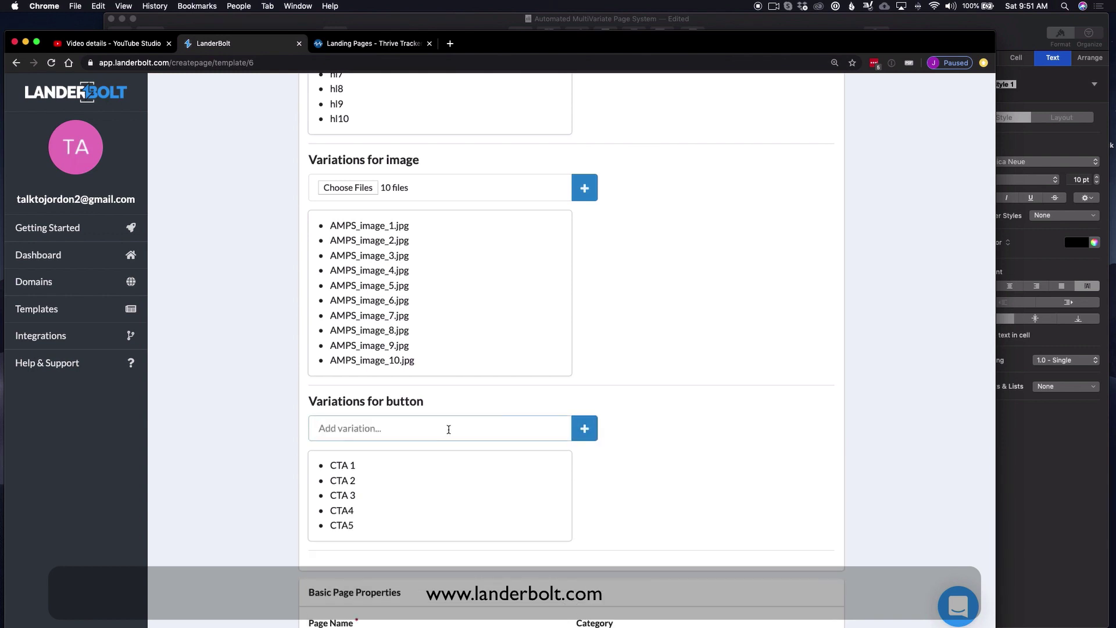
text(CTA6)
click(585, 428)
Add the button variations CTA7, CTA8 and CTA9.
click(516, 429)
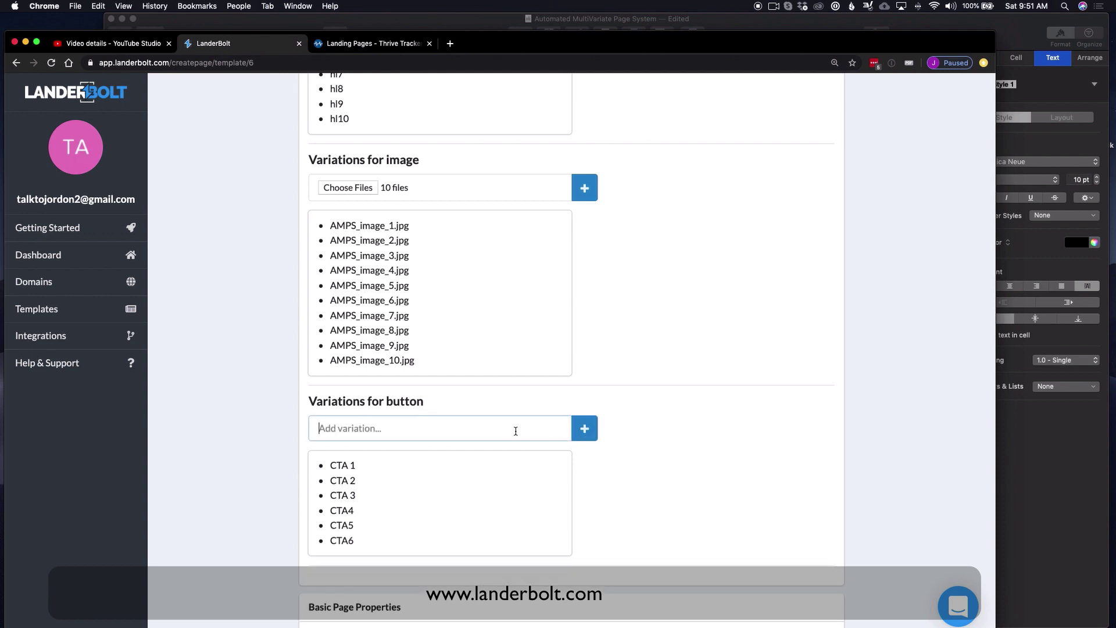
text(CTA7)
click(585, 429)
click(485, 433)
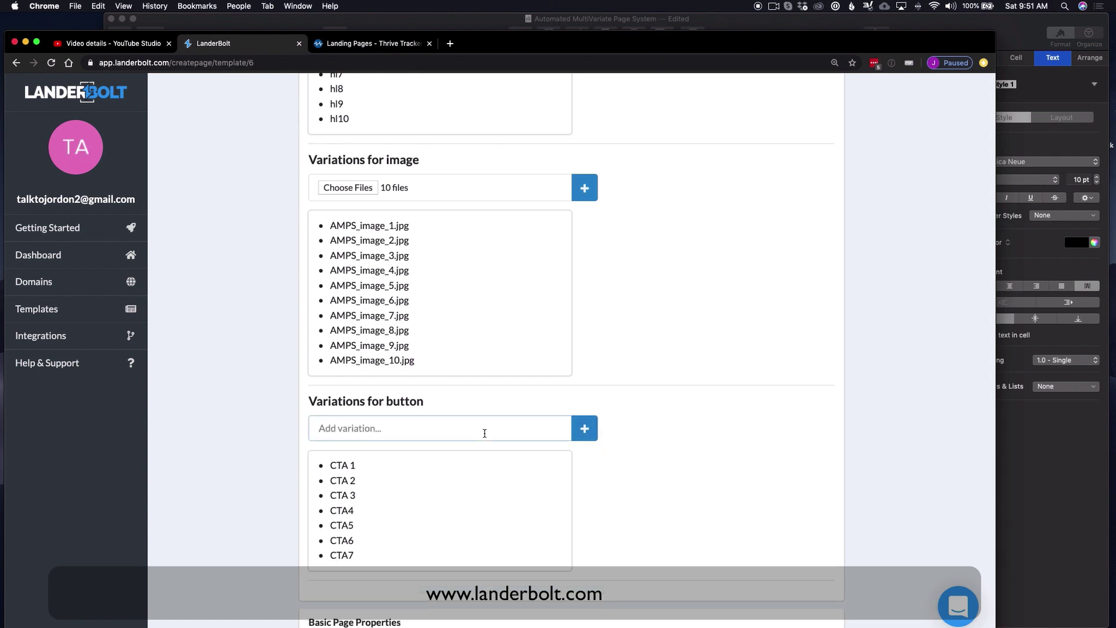
text(CTA8)
key(Return)
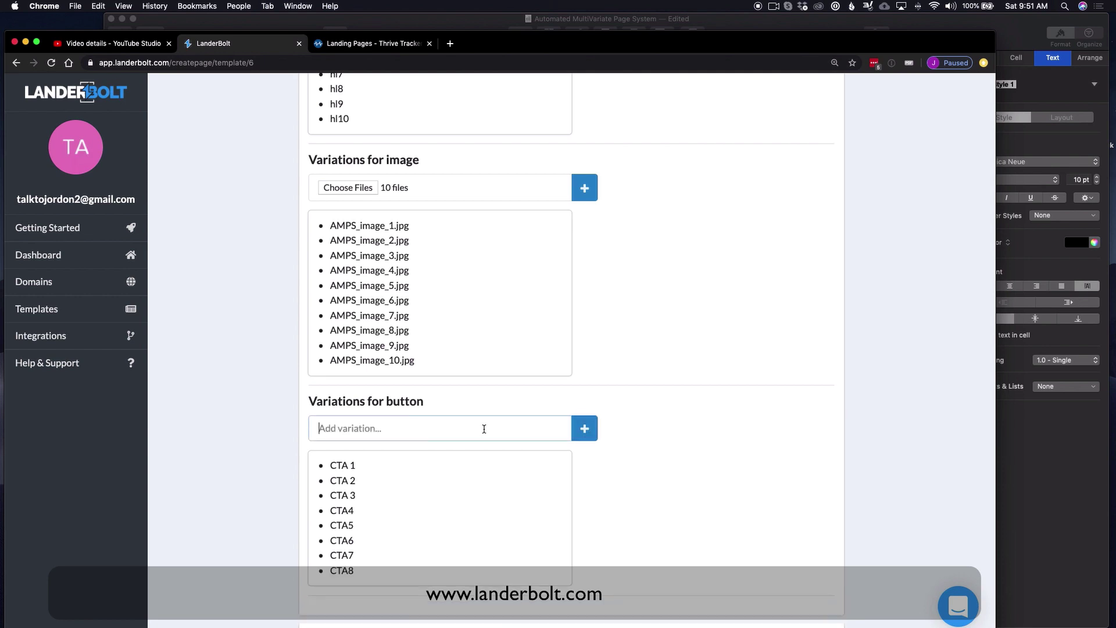
text(CTA9)
click(584, 430)
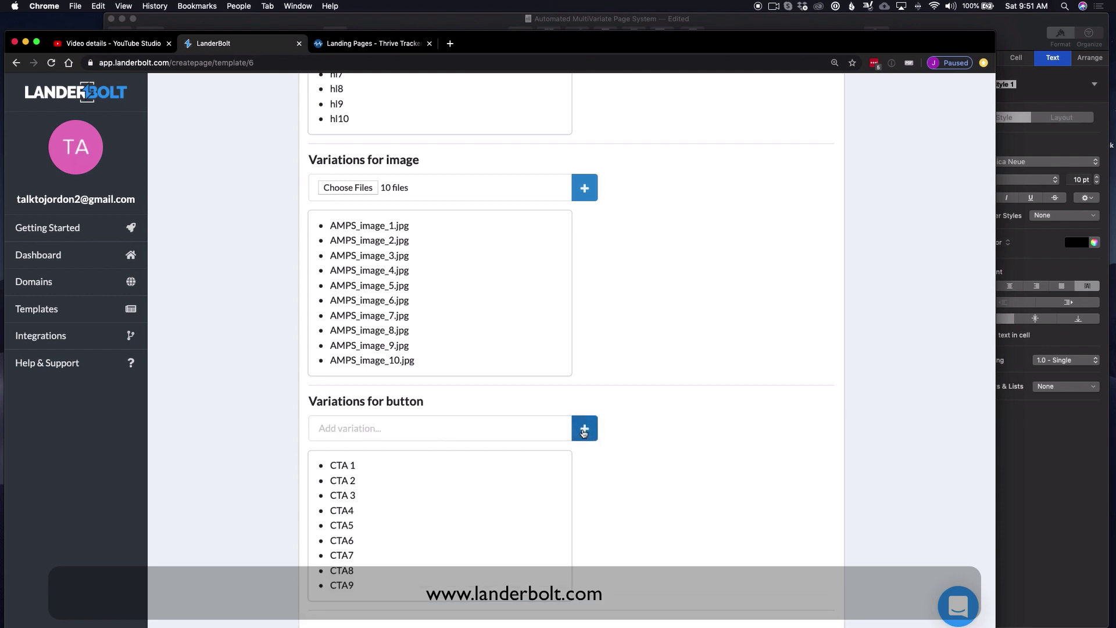
Set the page name to 1k in the basic page properties, leaving the category blank.
scroll(486, 431, down, 5)
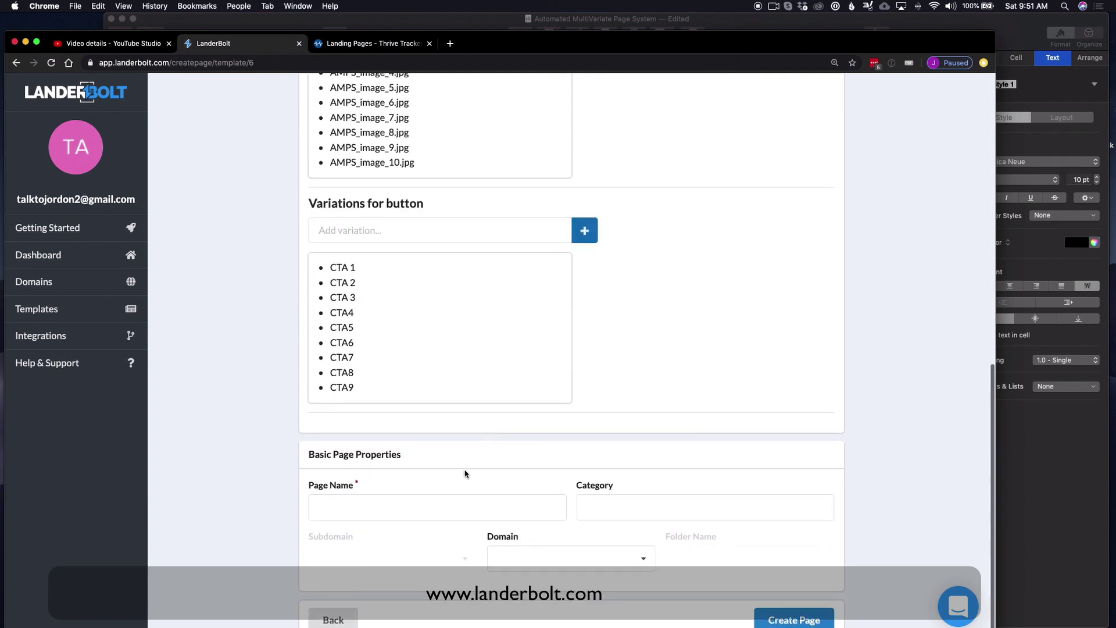
click(408, 516)
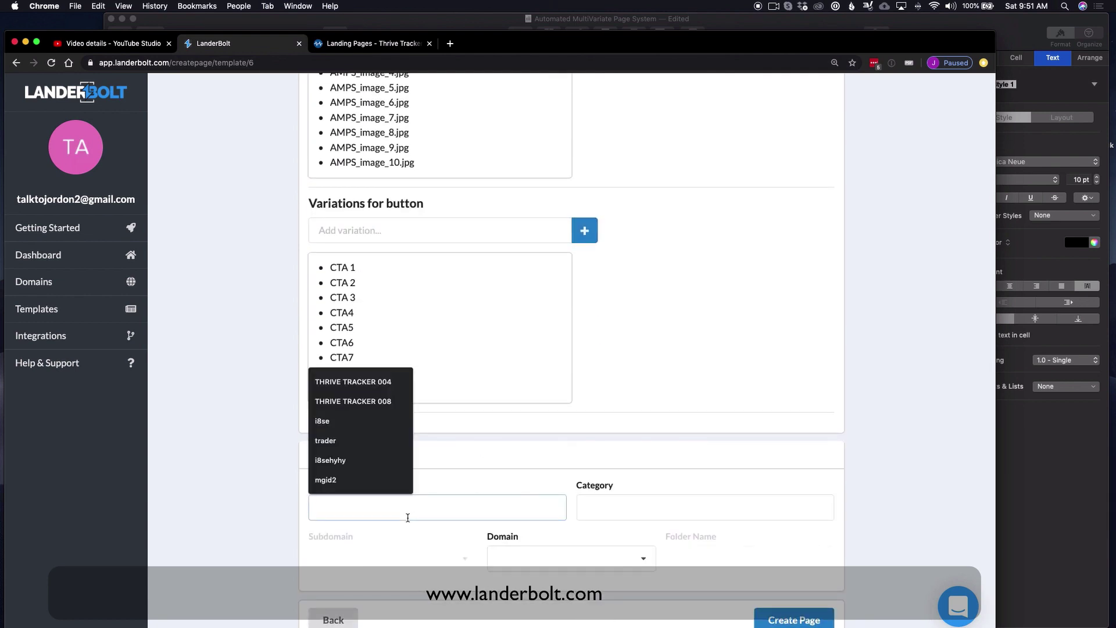
text(1k)
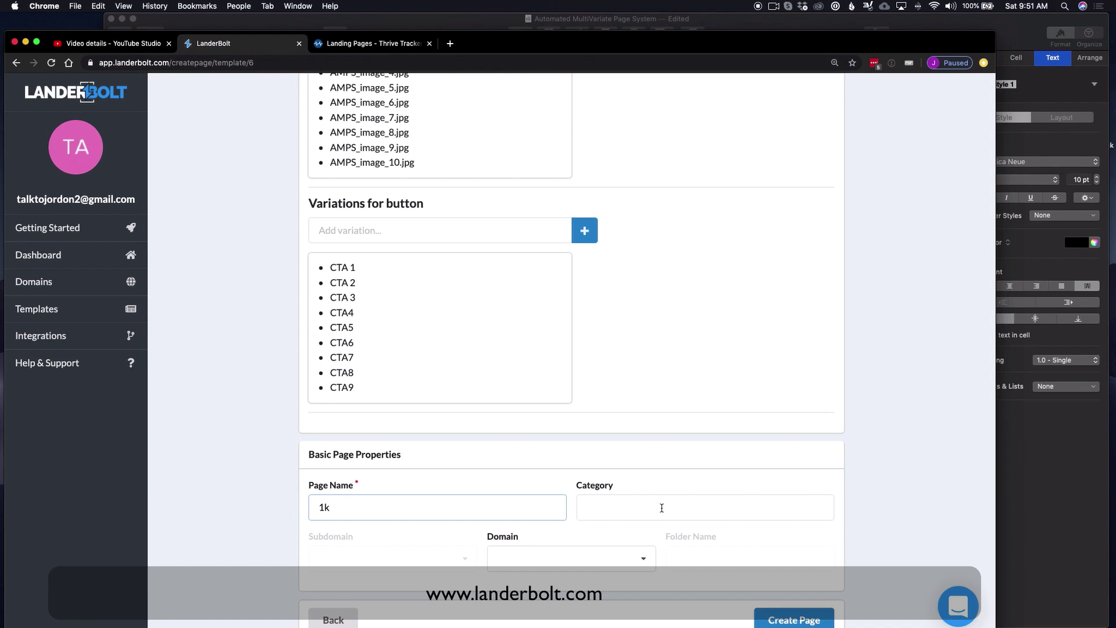
click(628, 508)
Choose landerbolt2.com as the page's domain and set the folder name to 1kpa.
click(522, 558)
click(561, 609)
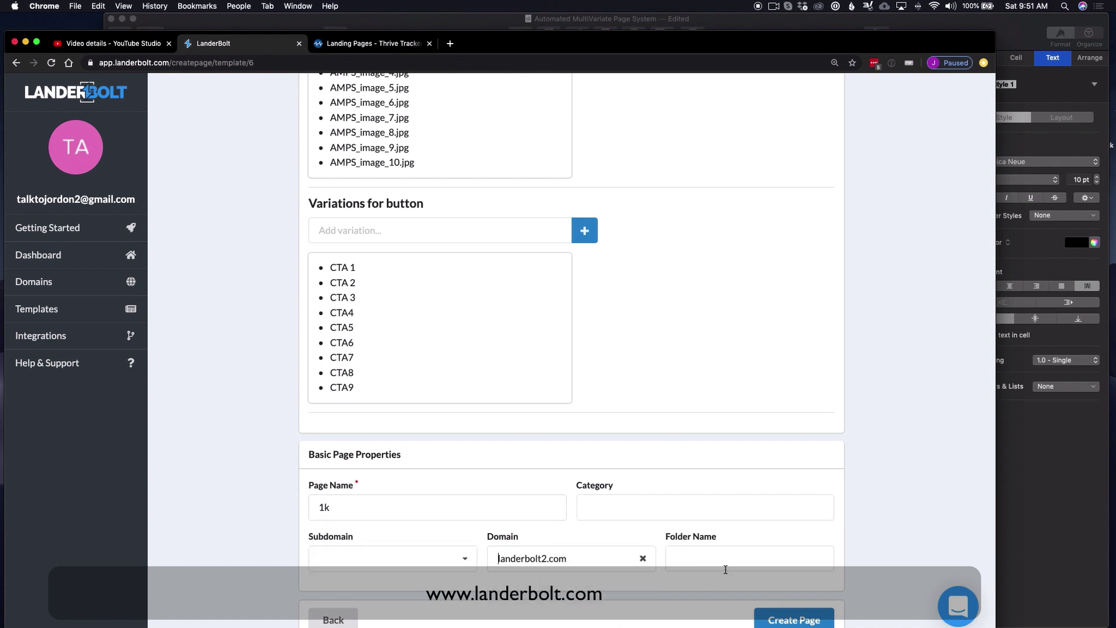
click(731, 557)
text(1k)
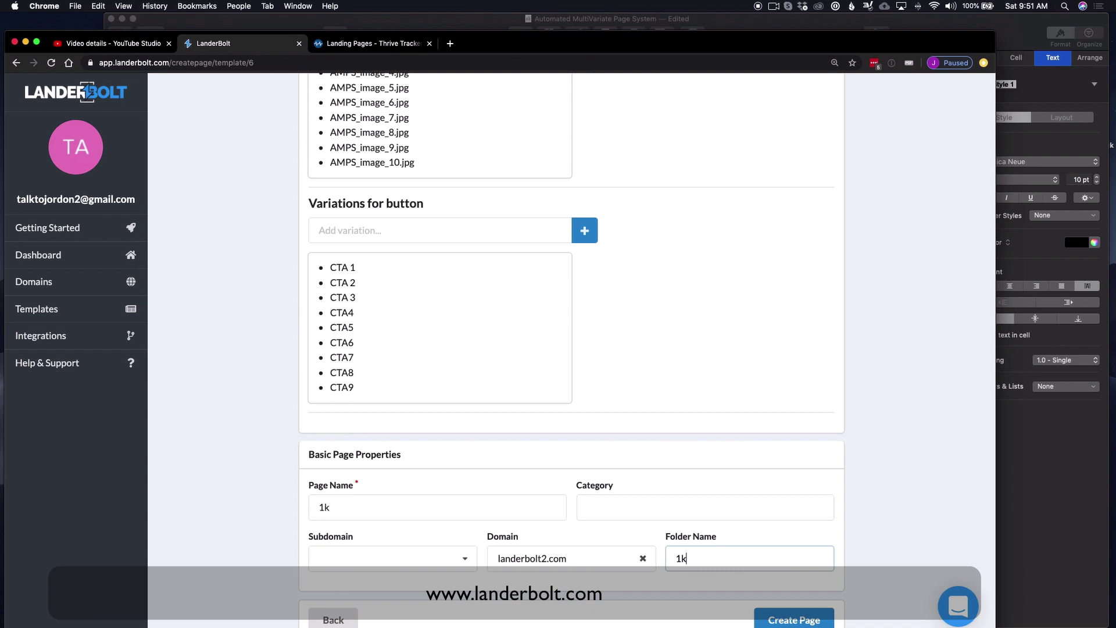
text(pa)
scroll(825, 555, down, 1)
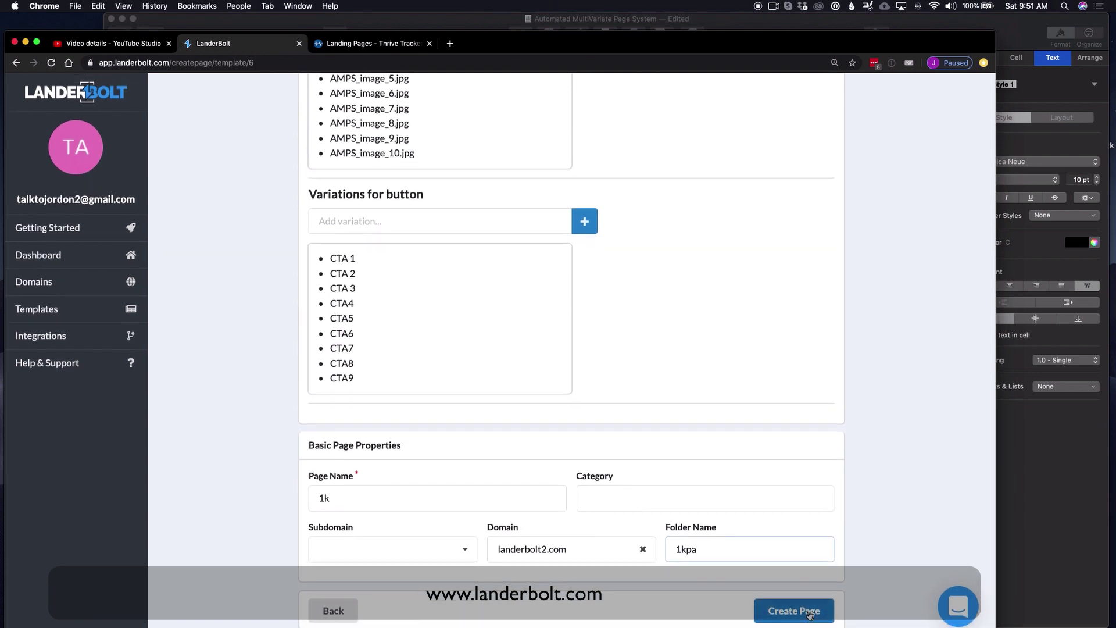
Create the 1k page from the configured variations and page properties.
click(811, 610)
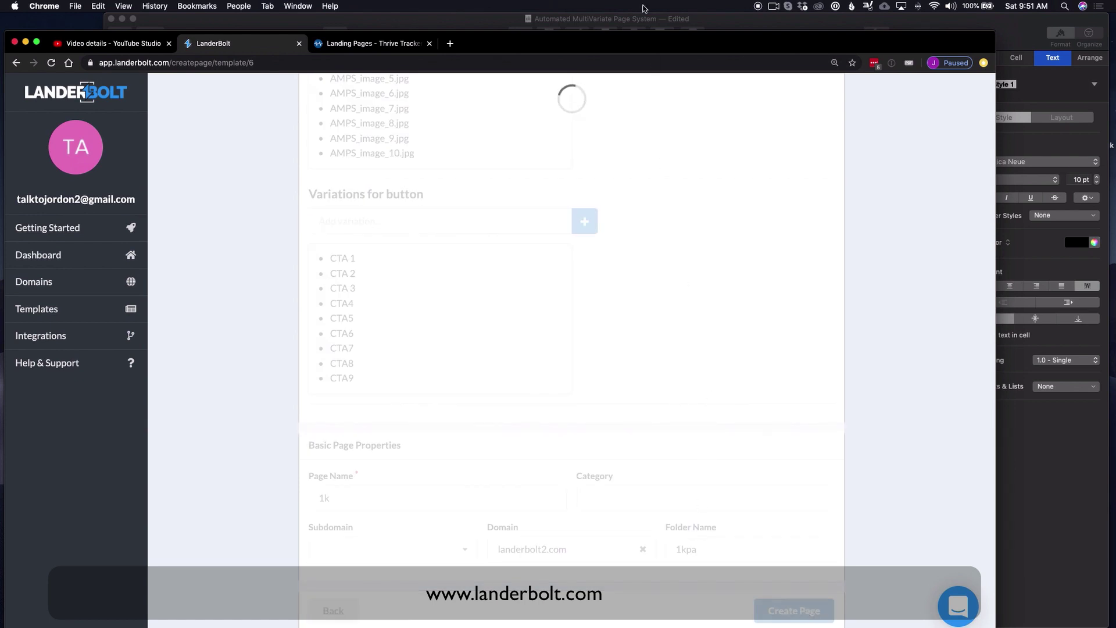
Switch to the Numbers page calculator and enter 10 headlines, 10 images and 9 CTAs in the 1000 Pages row.
key(super+Tab)
click(344, 315)
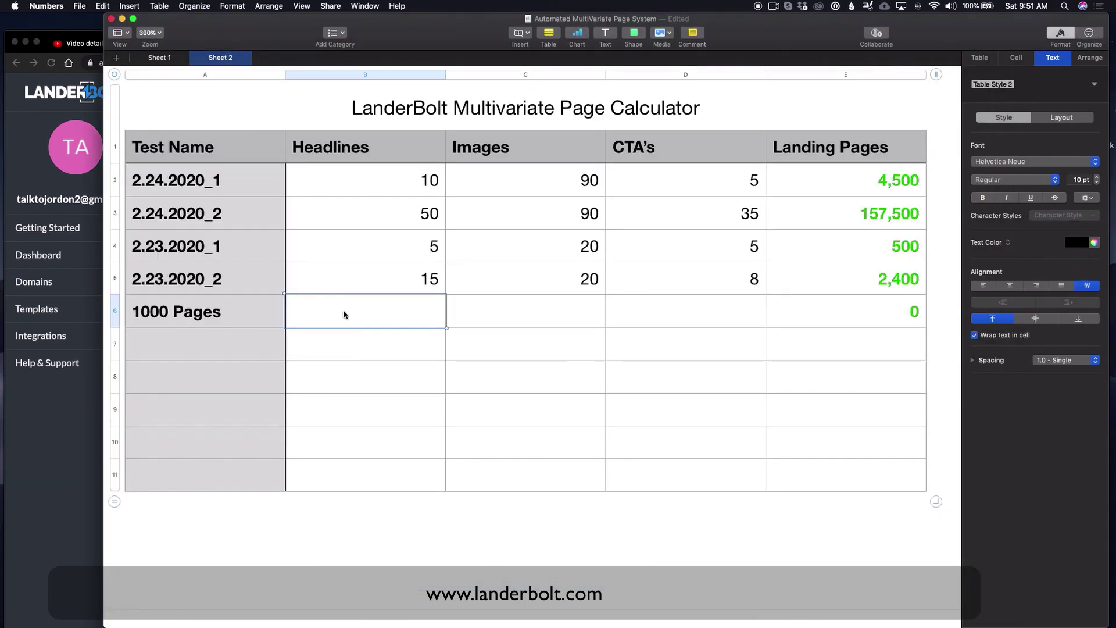
text(10)
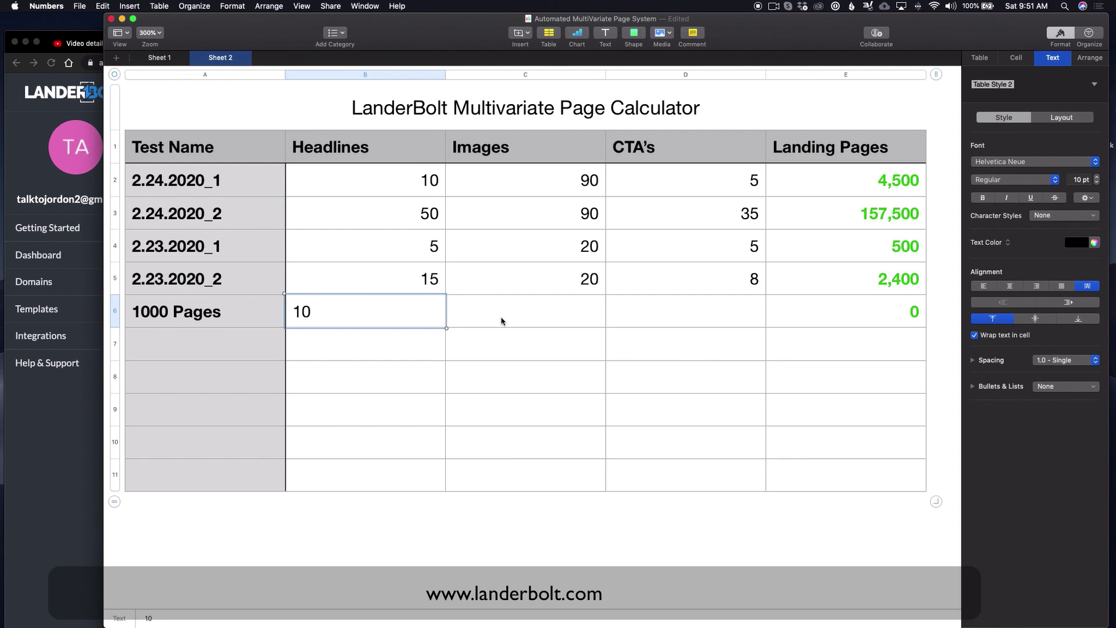
click(559, 319)
text(10)
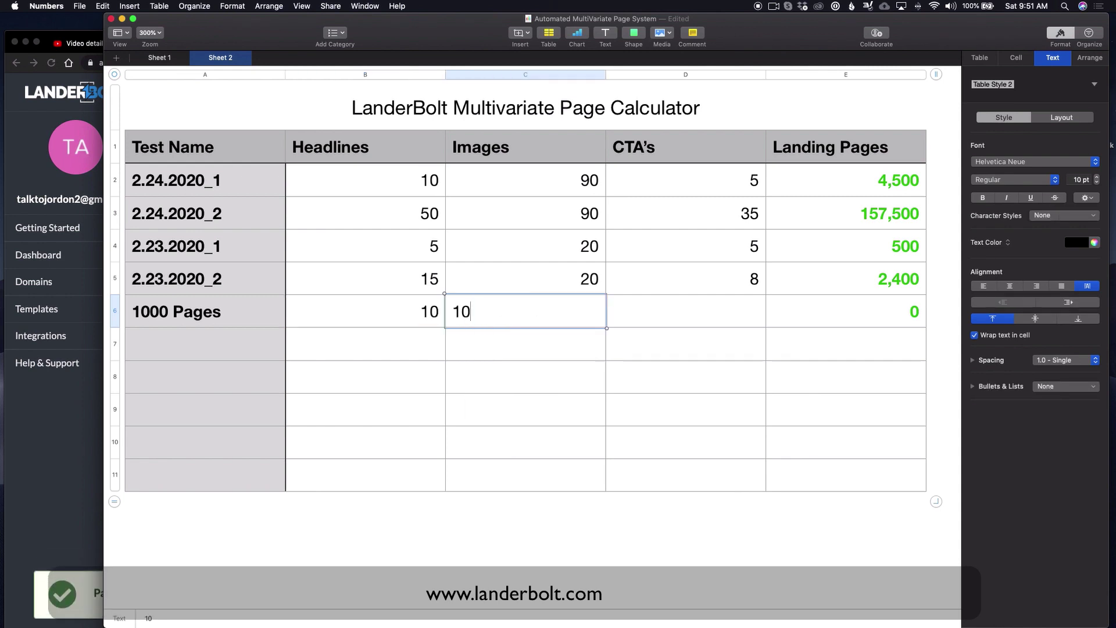
click(729, 308)
text(9)
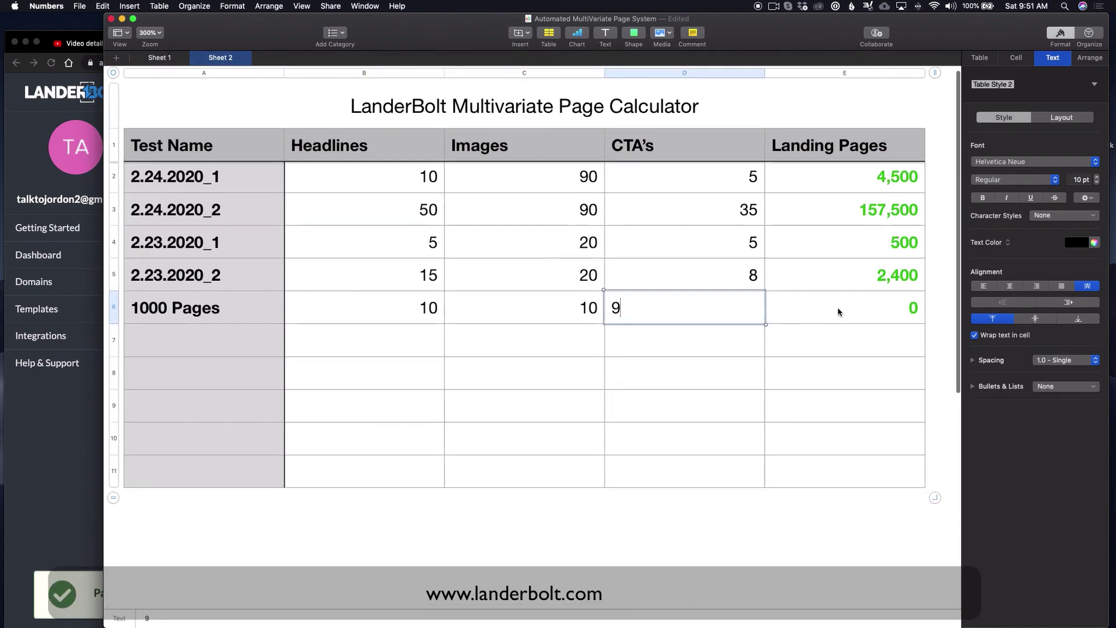
double_click(839, 312)
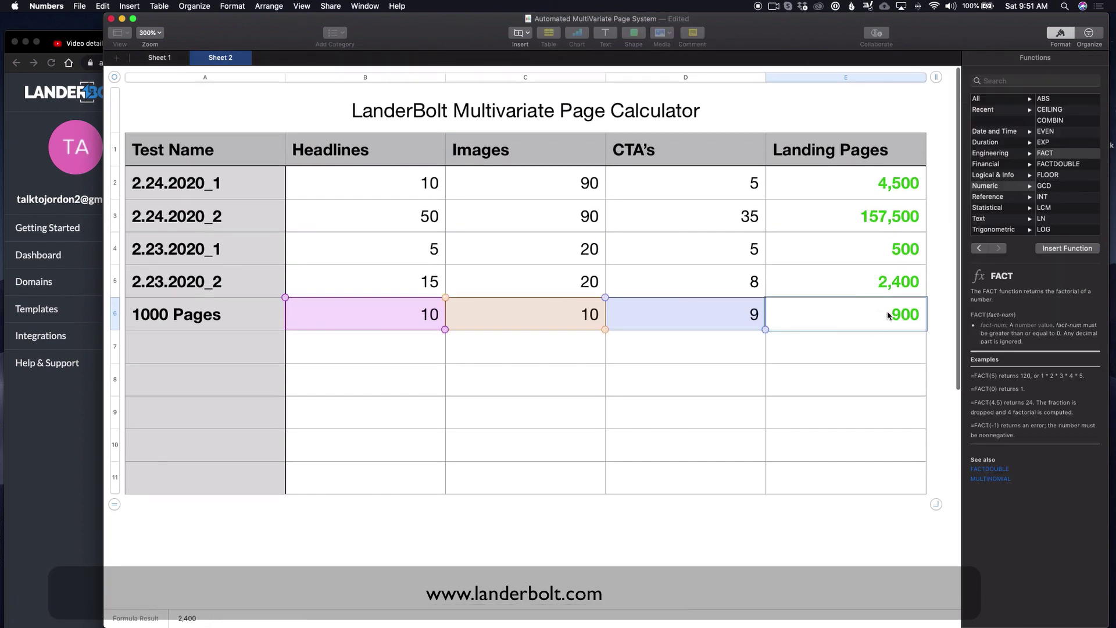
key(Return)
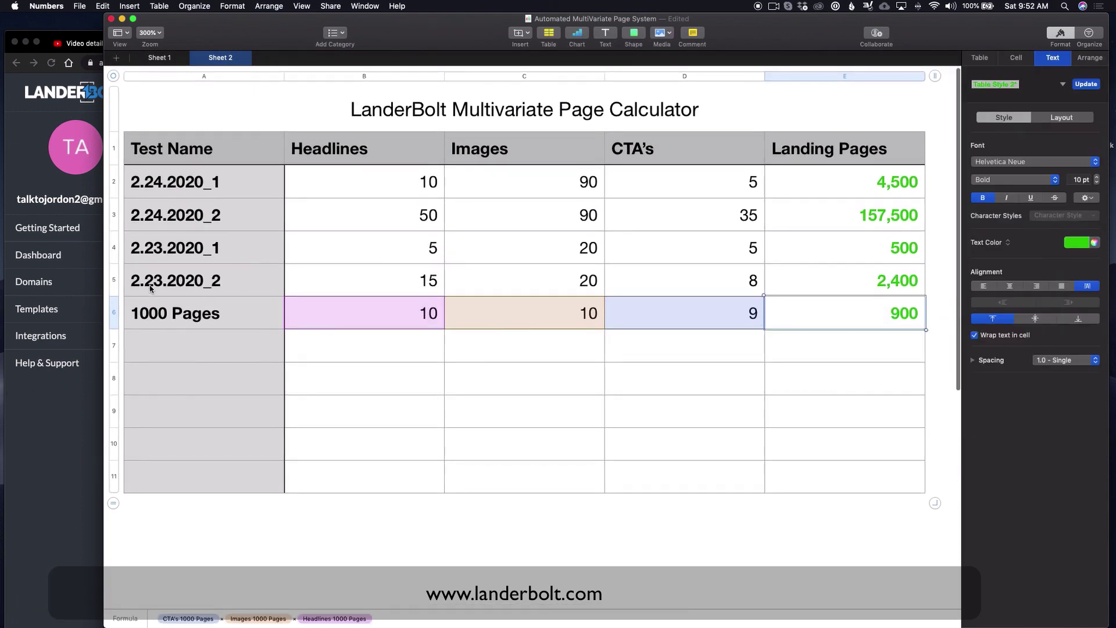
Return to LanderBolt, publish the 1k page and publish it to the tracker My ThriveTracker Account.
click(71, 424)
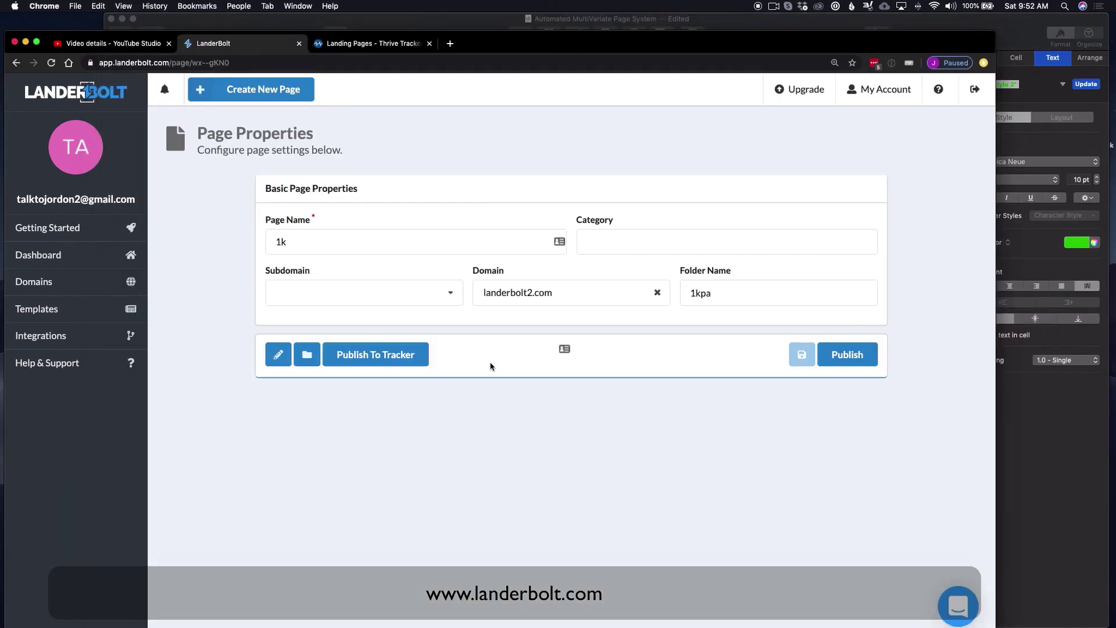
click(860, 362)
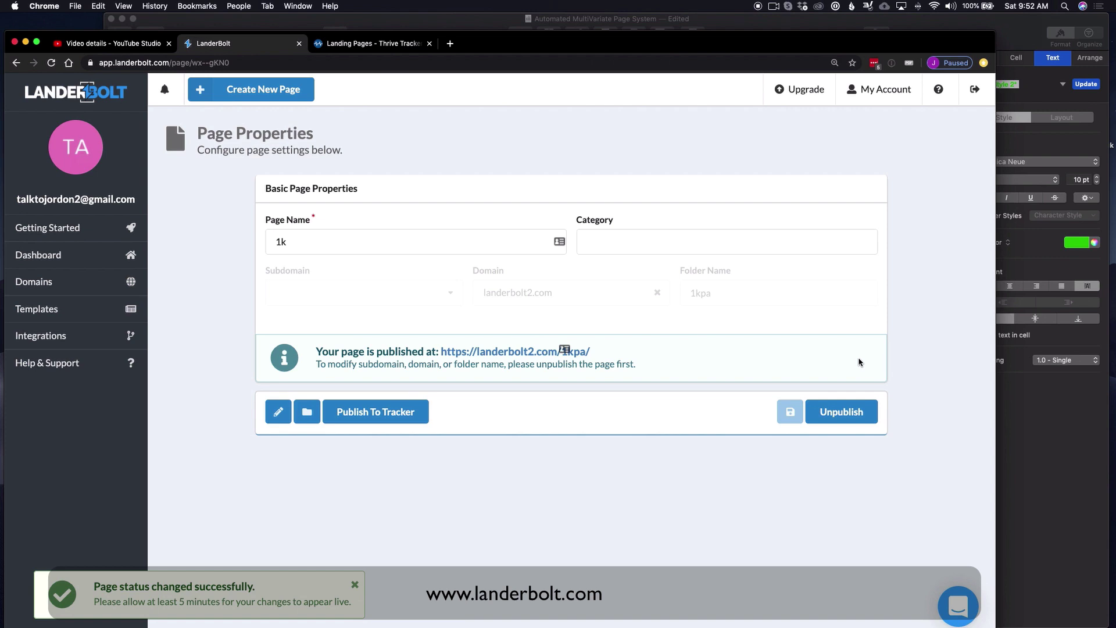
click(400, 417)
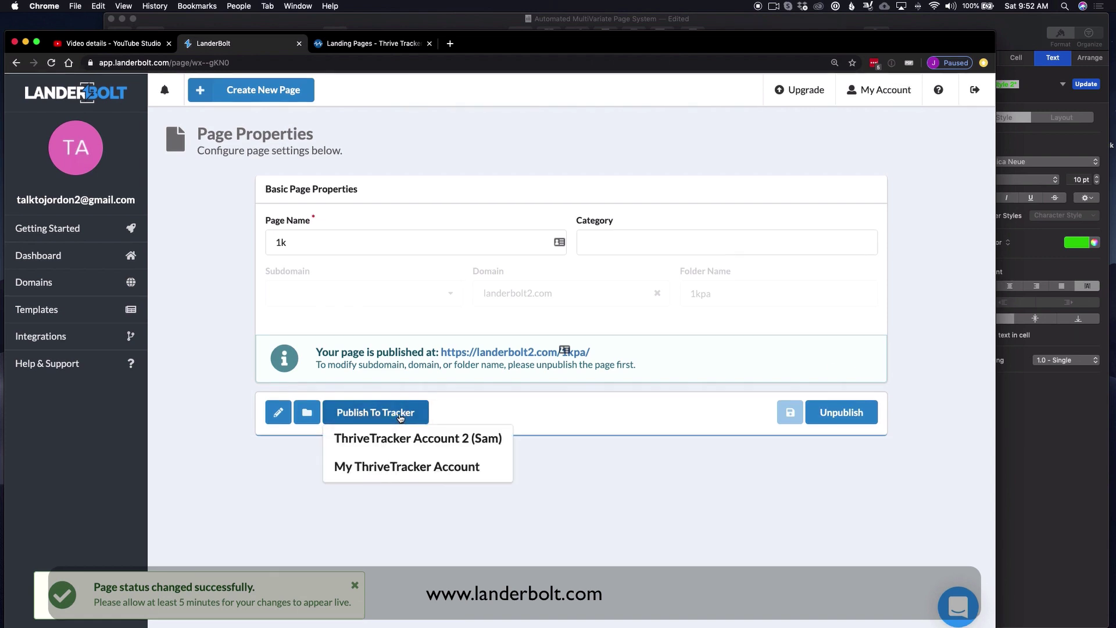
click(429, 473)
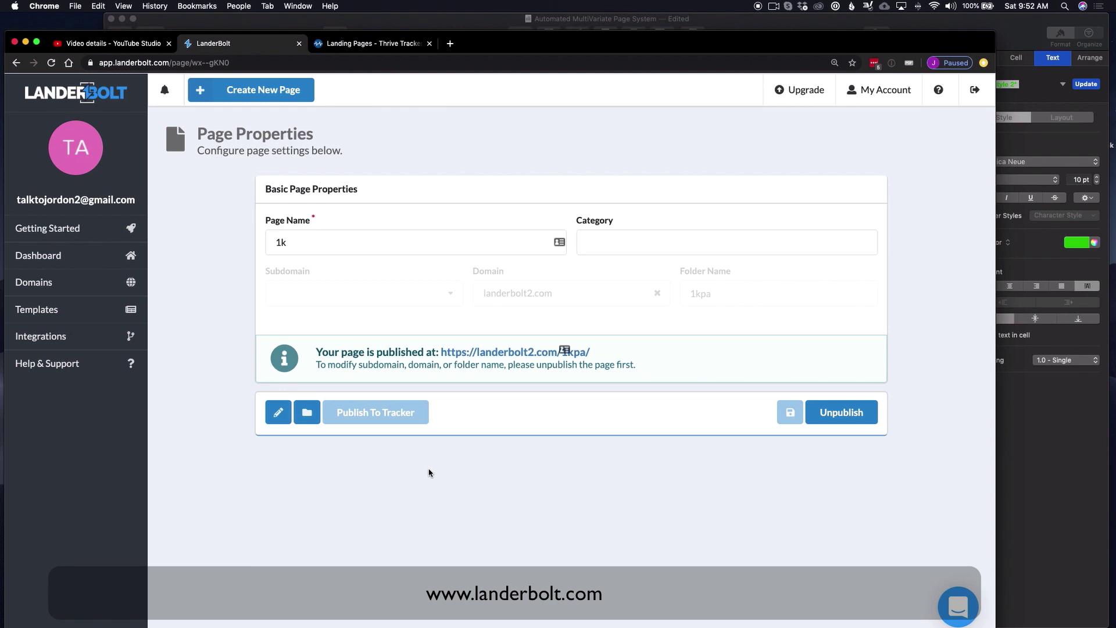
Switch to ThriveTracker and reload its landing pages list.
click(388, 44)
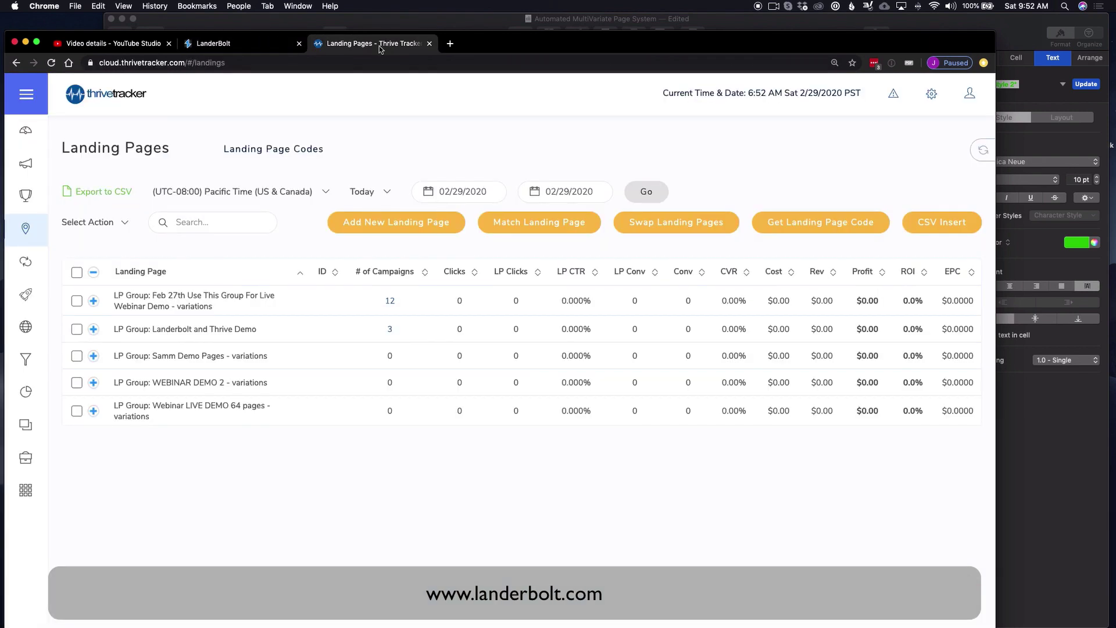
mouse_move(23, 230)
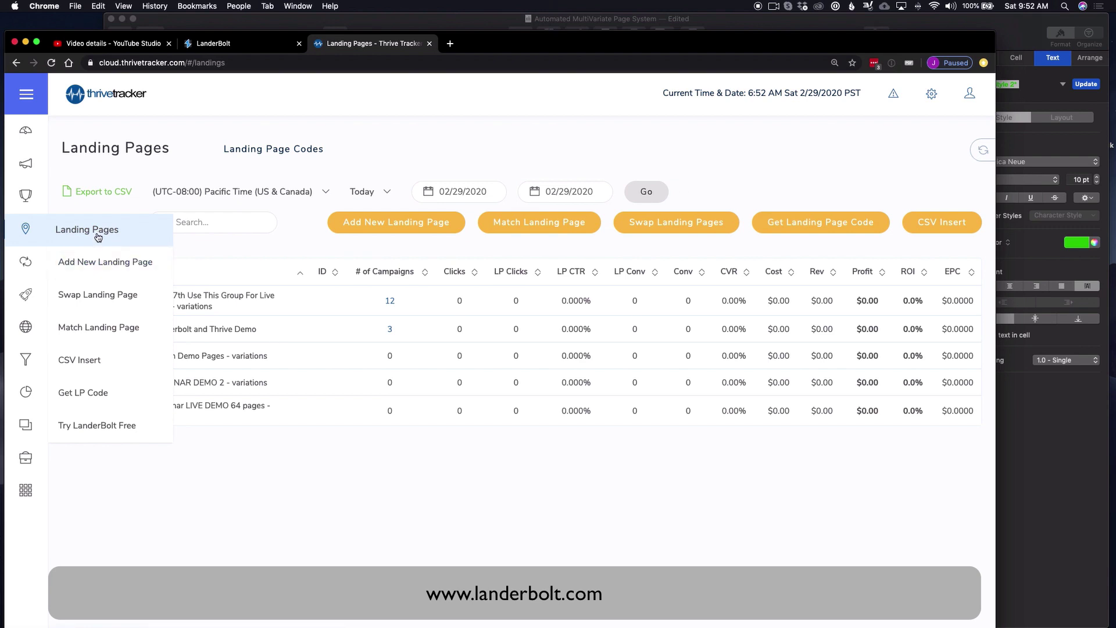
key(super+r)
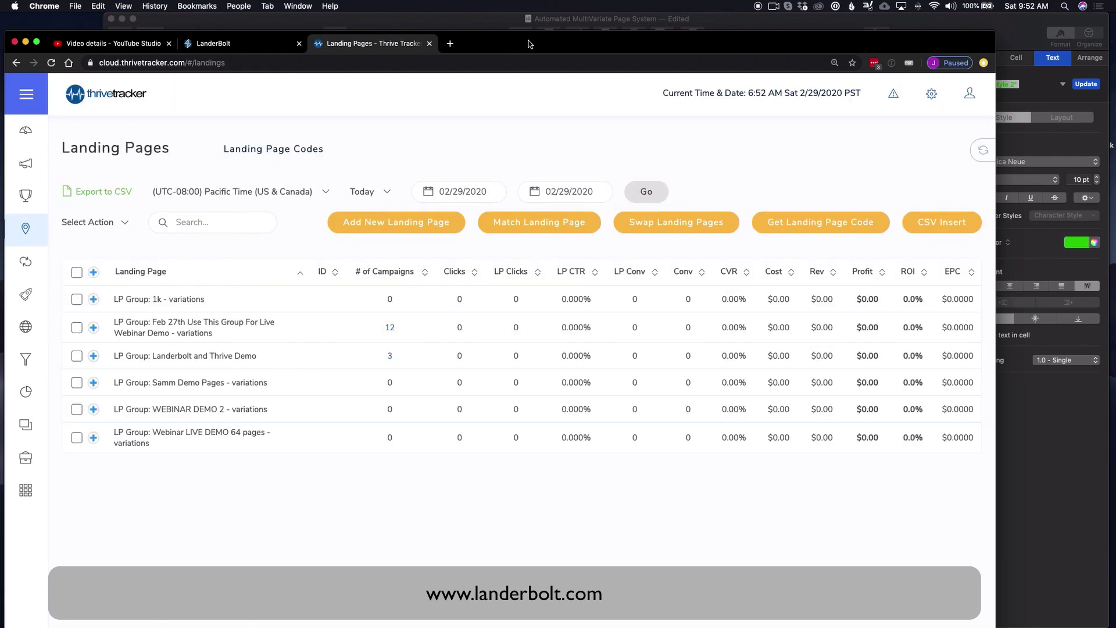
Expand the landing page group 1k - variations and look through its variations down to the end of the list.
click(93, 299)
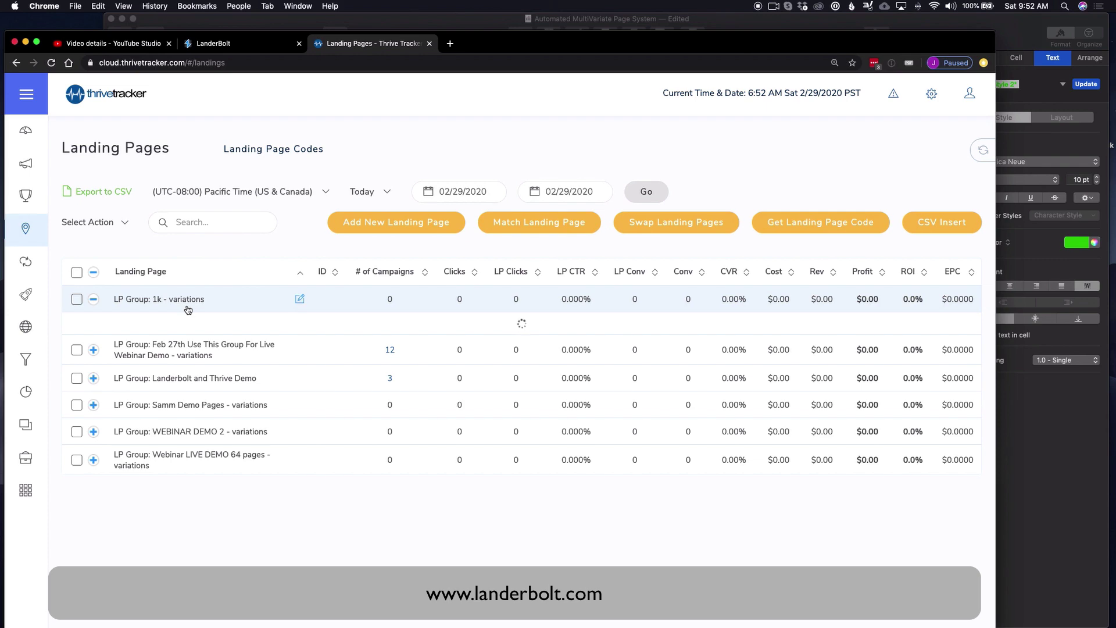
scroll(152, 324, down, 4)
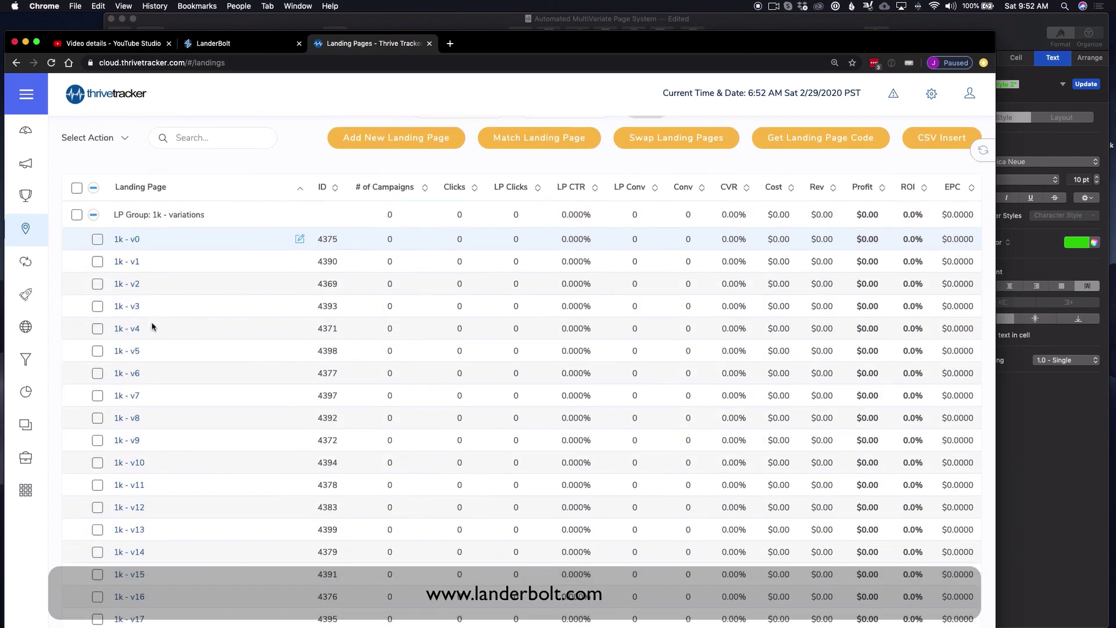
scroll(152, 326, down, 10)
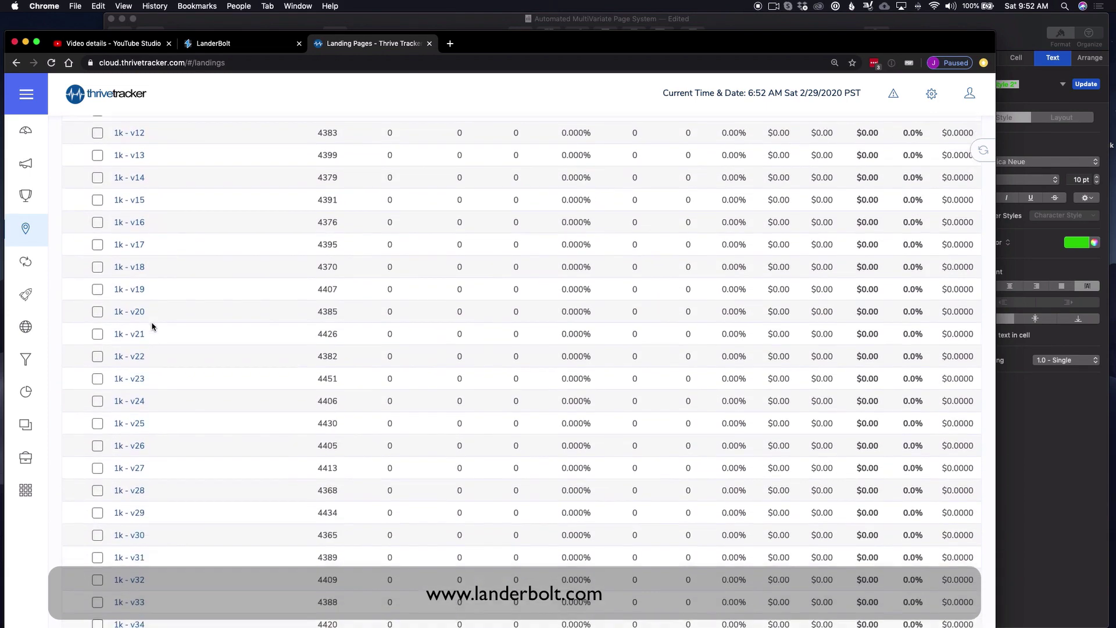
scroll(152, 326, down, 20)
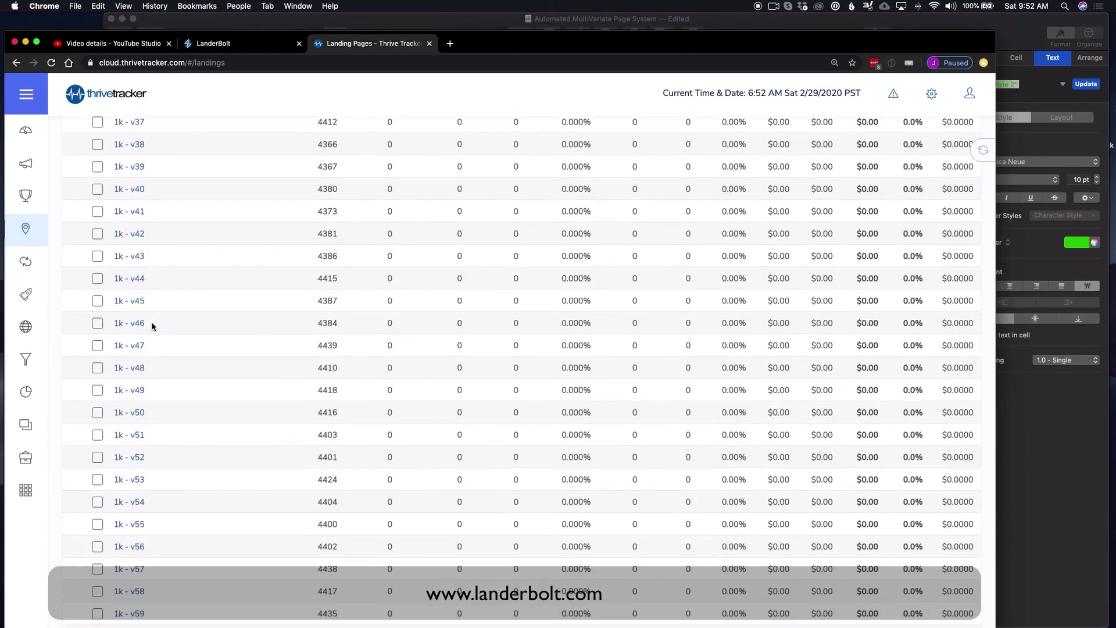
scroll(153, 326, down, 15)
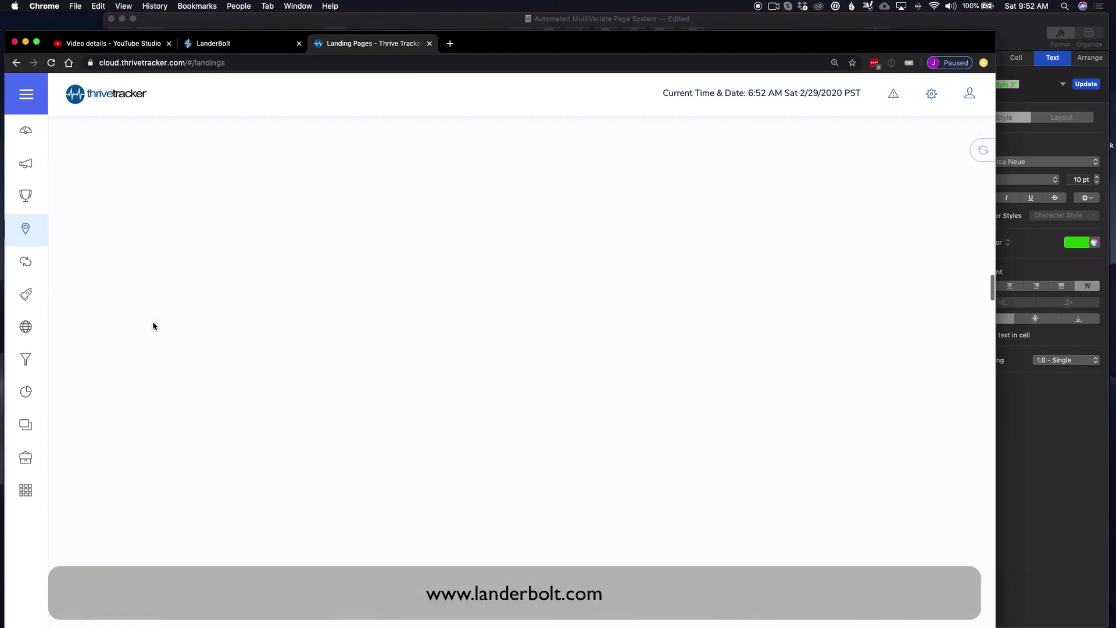
scroll(152, 326, down, 20)
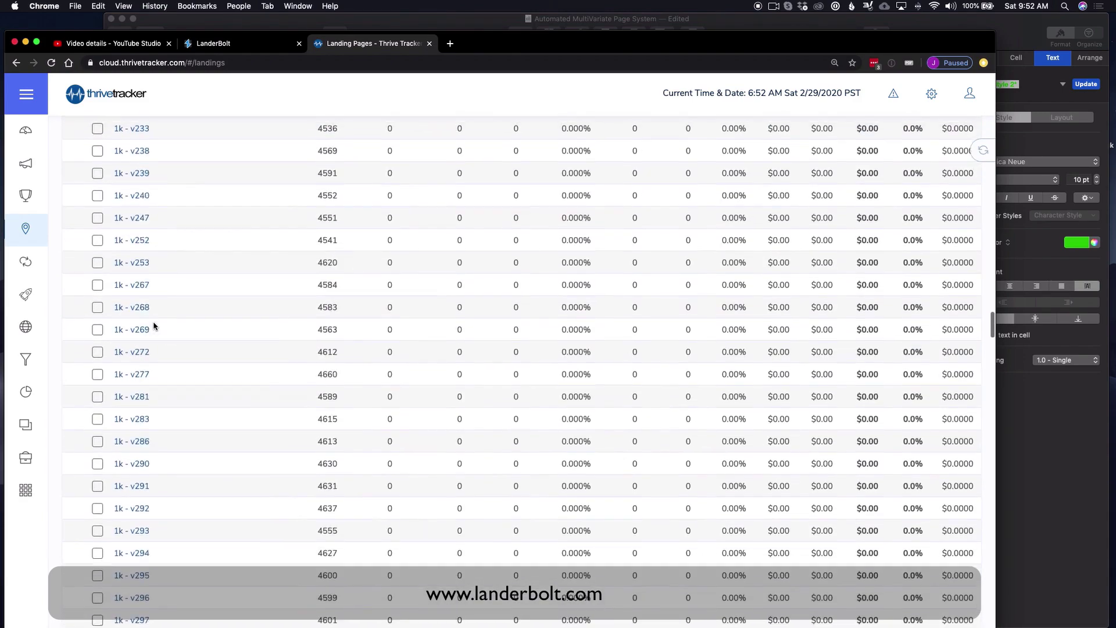
scroll(153, 323, down, 20)
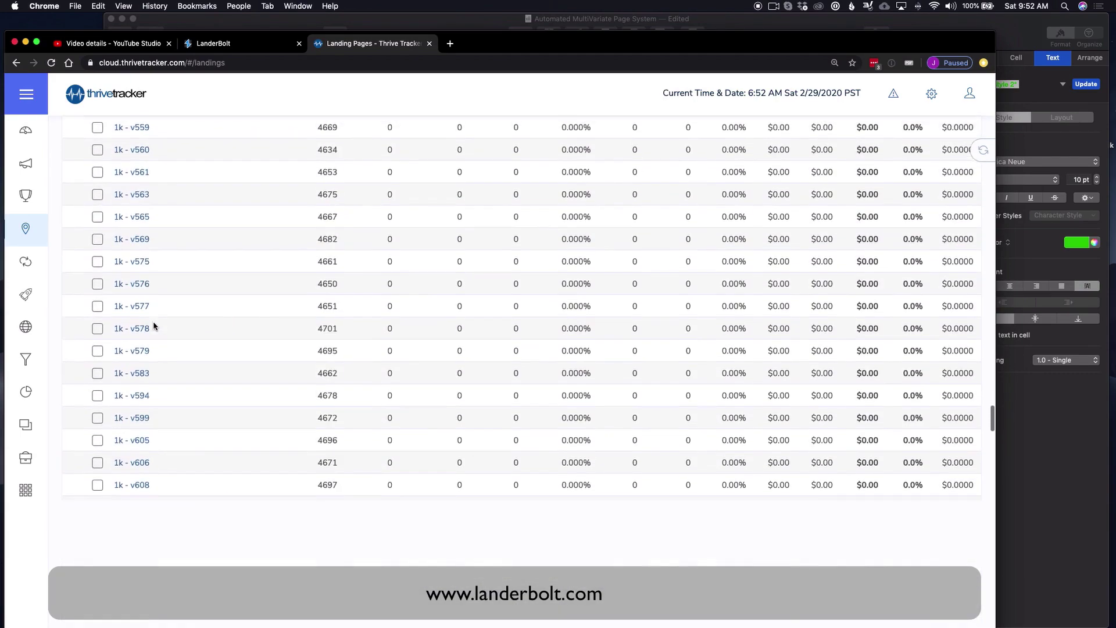
scroll(154, 320, down, 20)
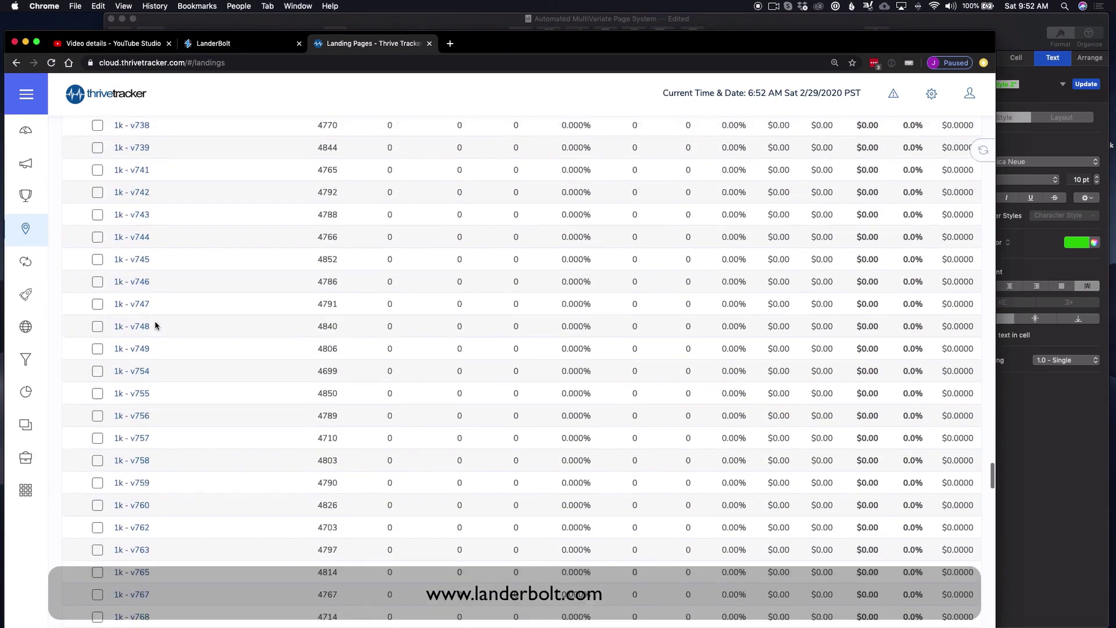
scroll(157, 326, down, 20)
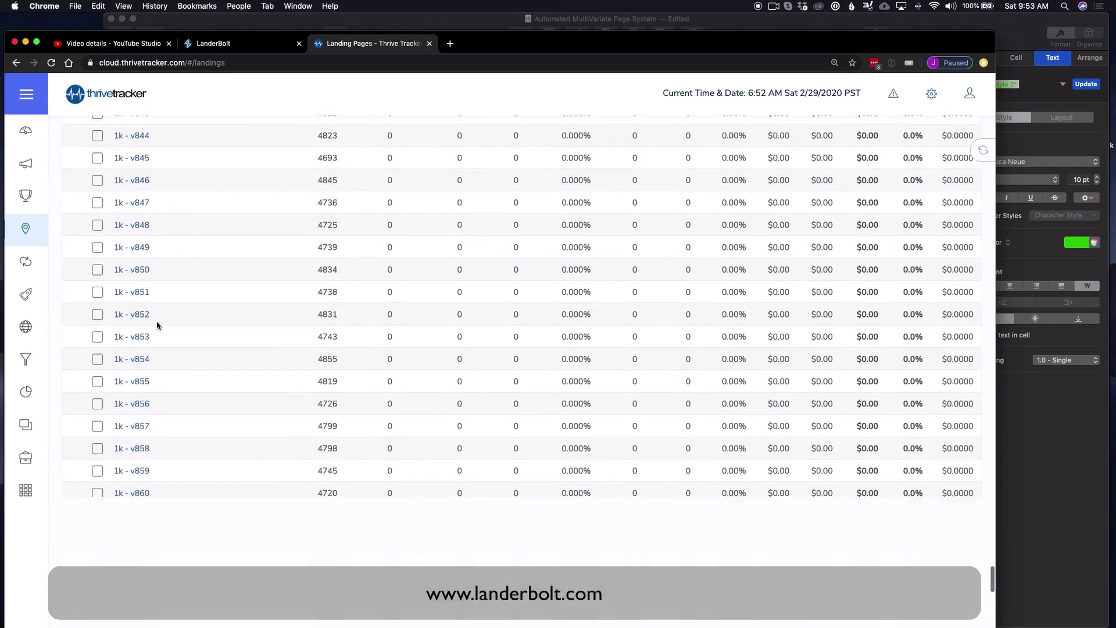
scroll(155, 323, down, 10)
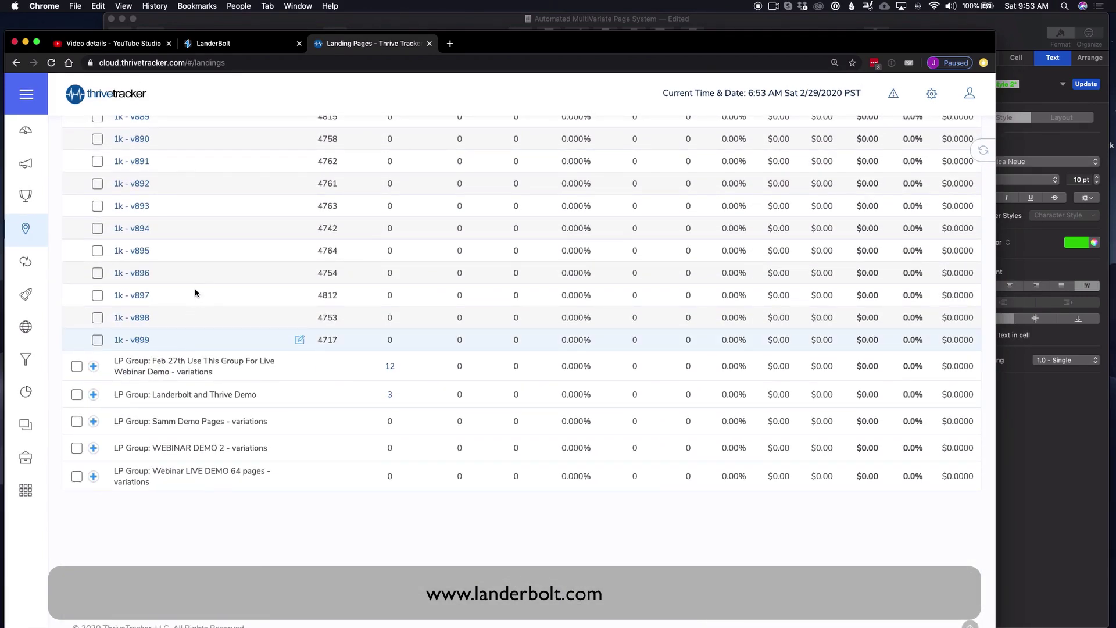
Preview the live pages of variations 1k - v894, v860, v822 and v778, closing each preview before continuing through the list.
click(145, 228)
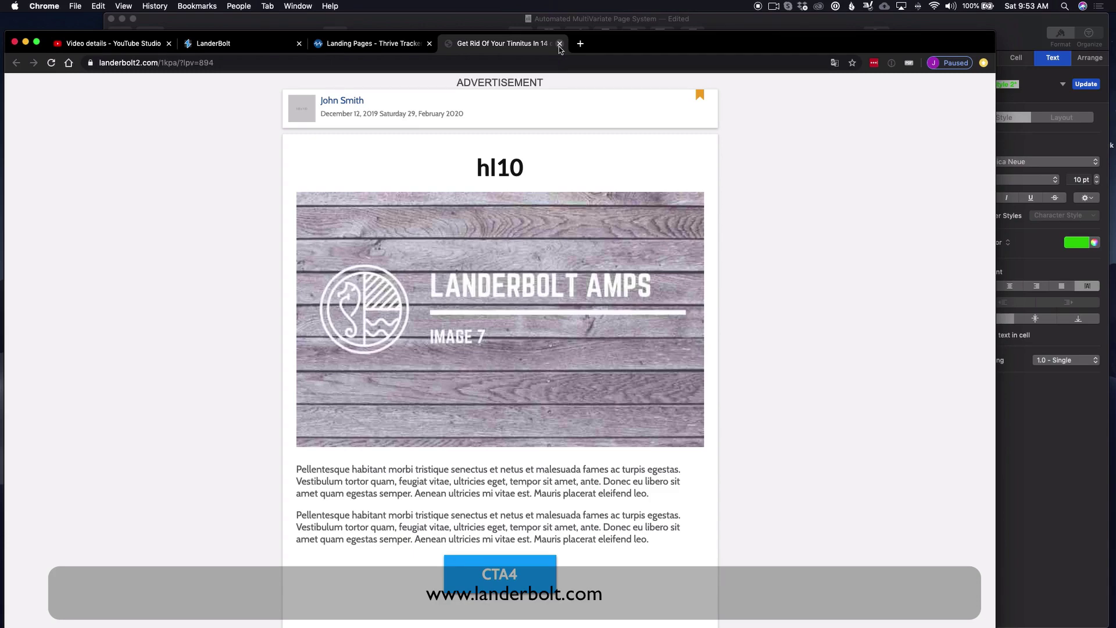
click(559, 45)
scroll(192, 182, up, 10)
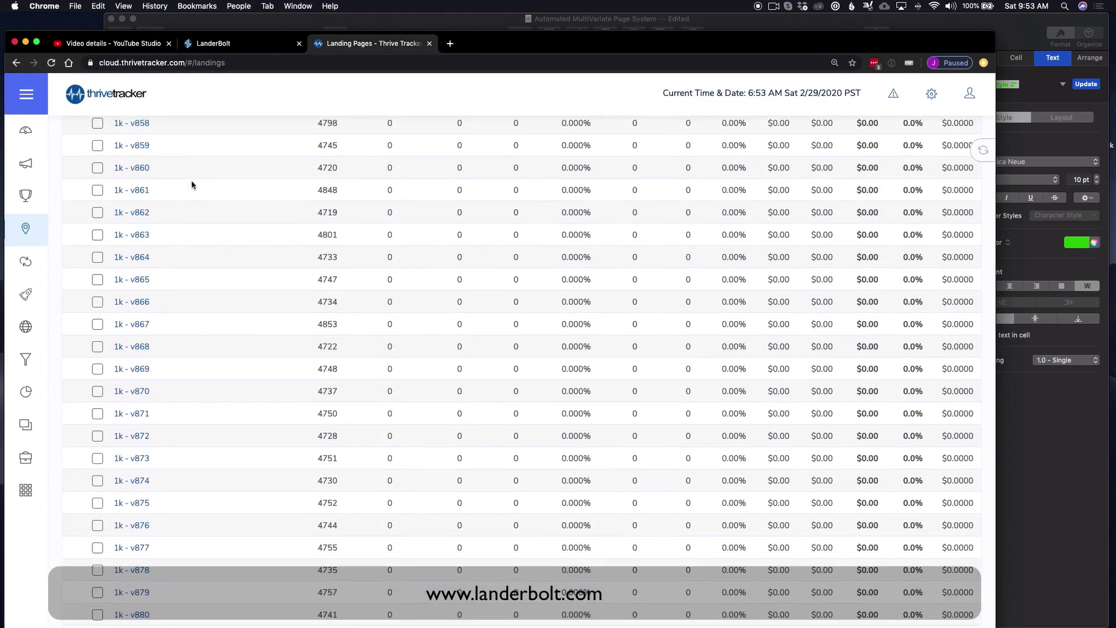
click(141, 170)
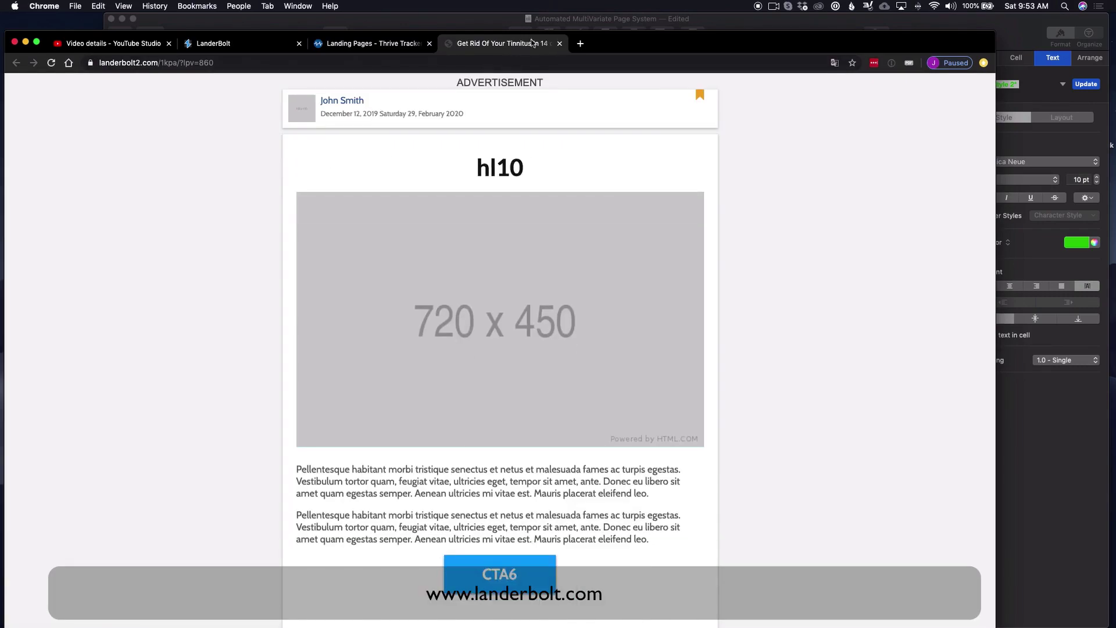
click(559, 46)
scroll(103, 233, up, 15)
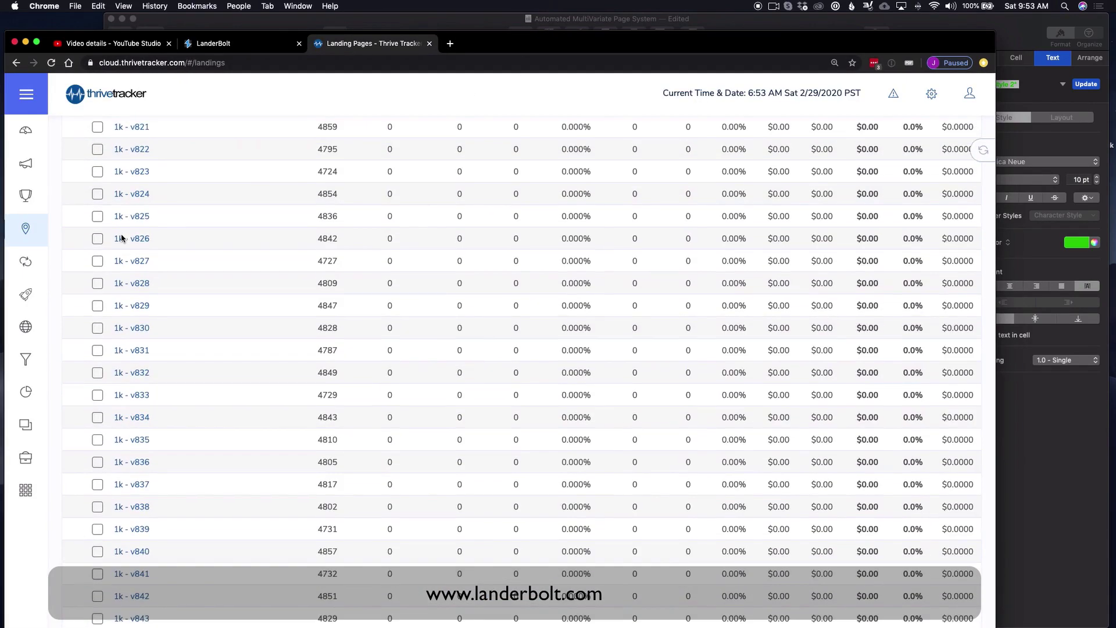
click(139, 150)
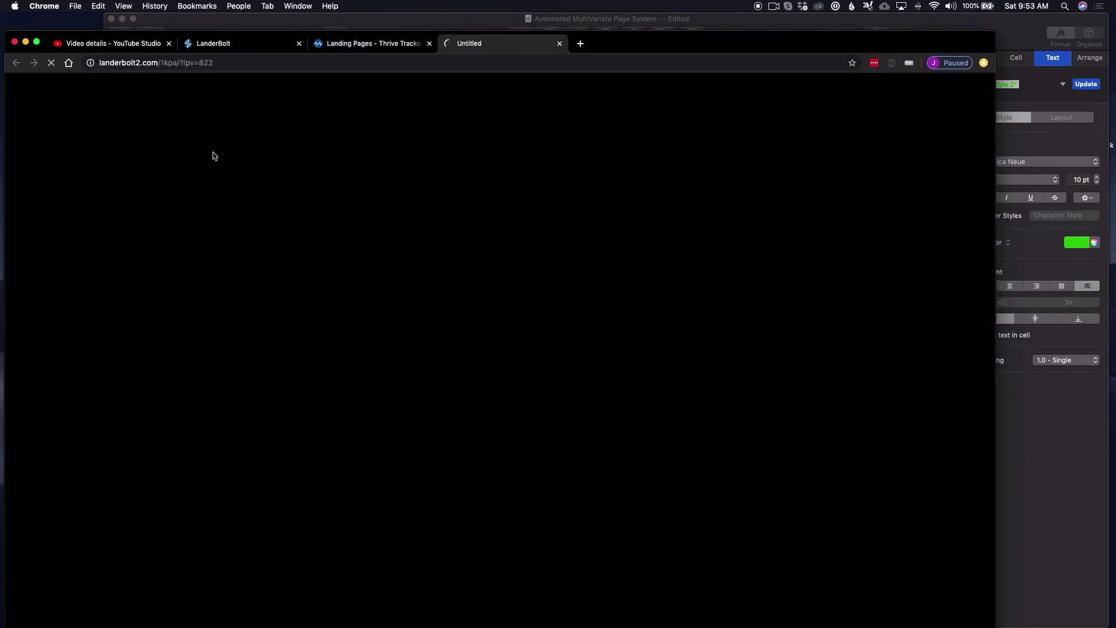
click(559, 46)
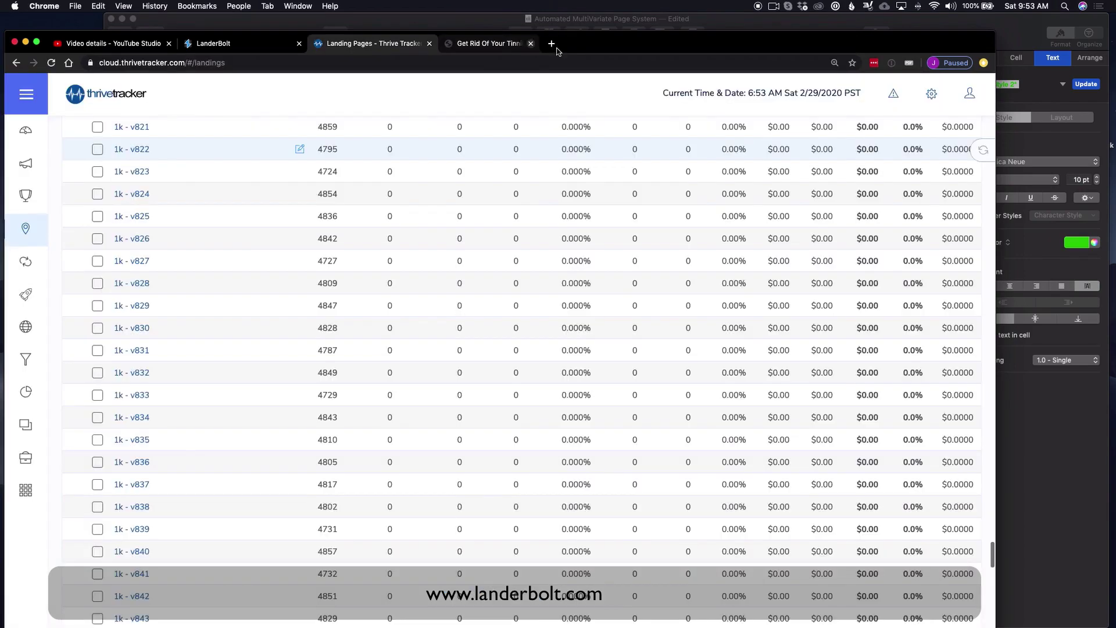
scroll(198, 210, up, 15)
click(145, 168)
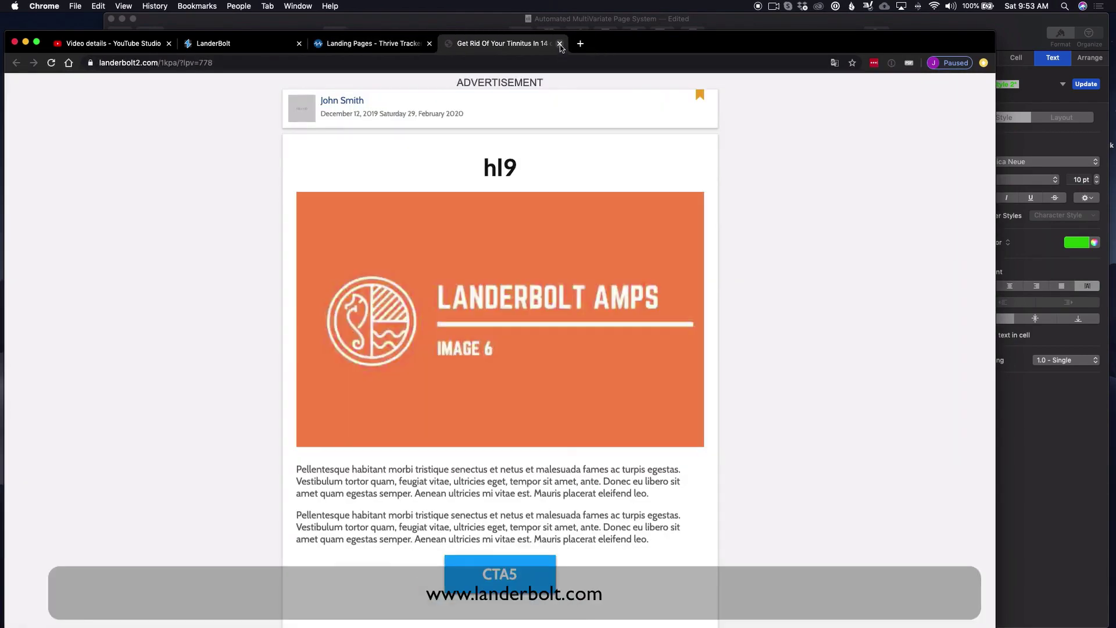
click(560, 44)
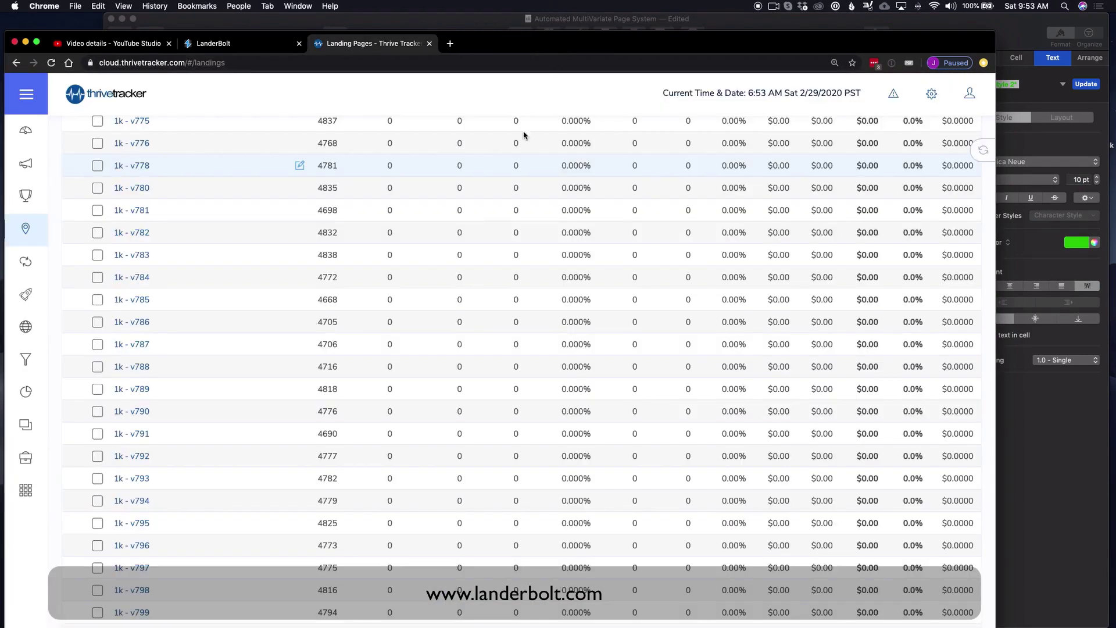
scroll(313, 233, up, 5)
scroll(314, 236, up, 10)
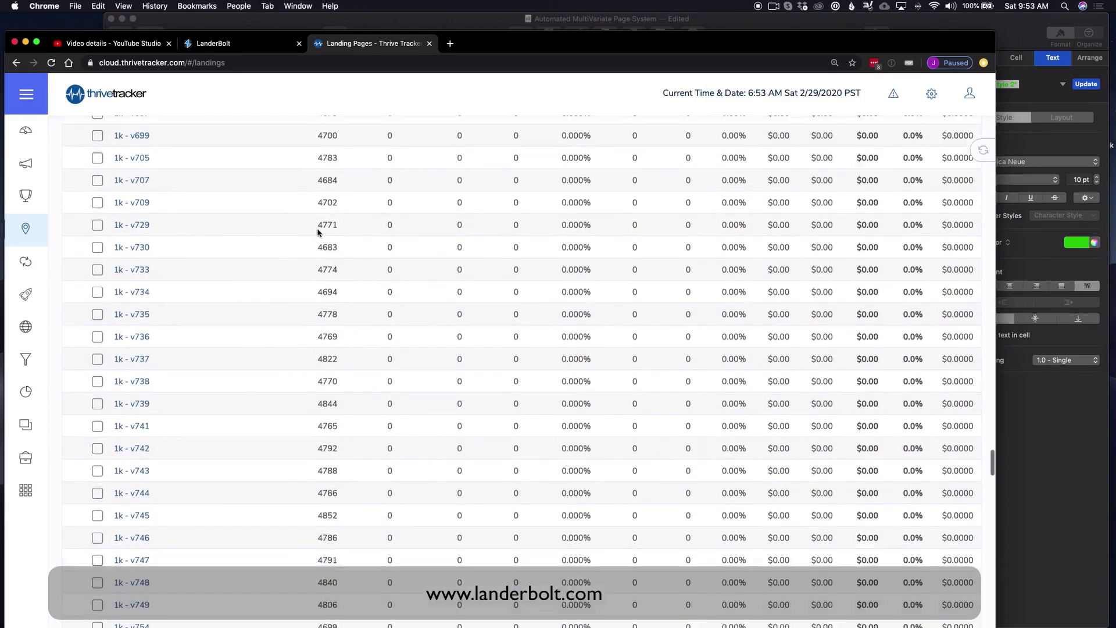
Return to LanderBolt and open the published 1k page in the page editor.
click(238, 46)
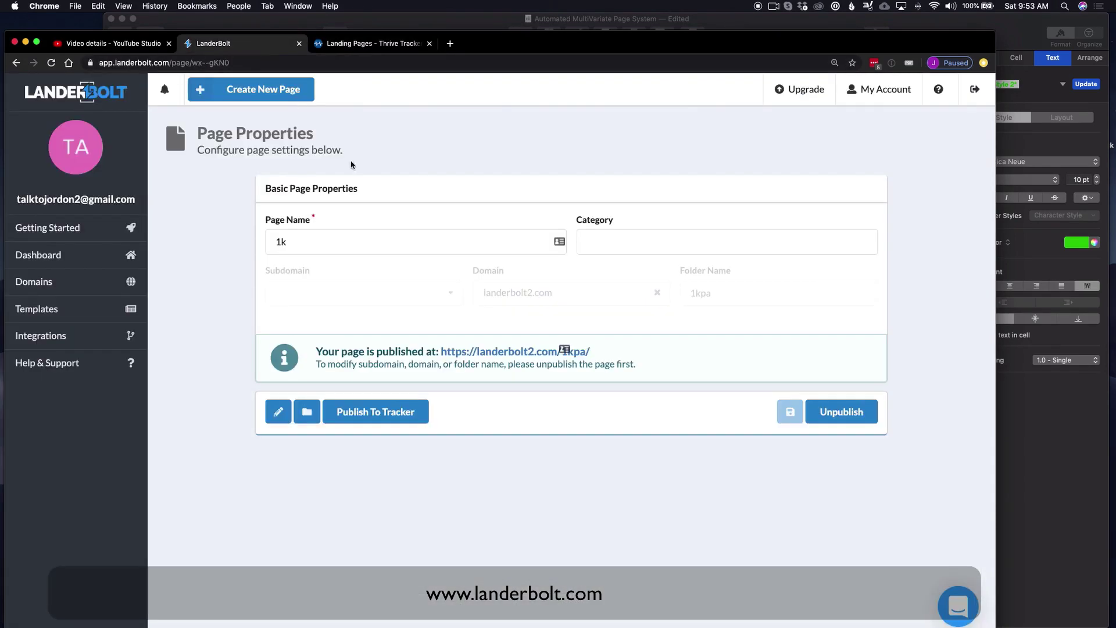
click(275, 412)
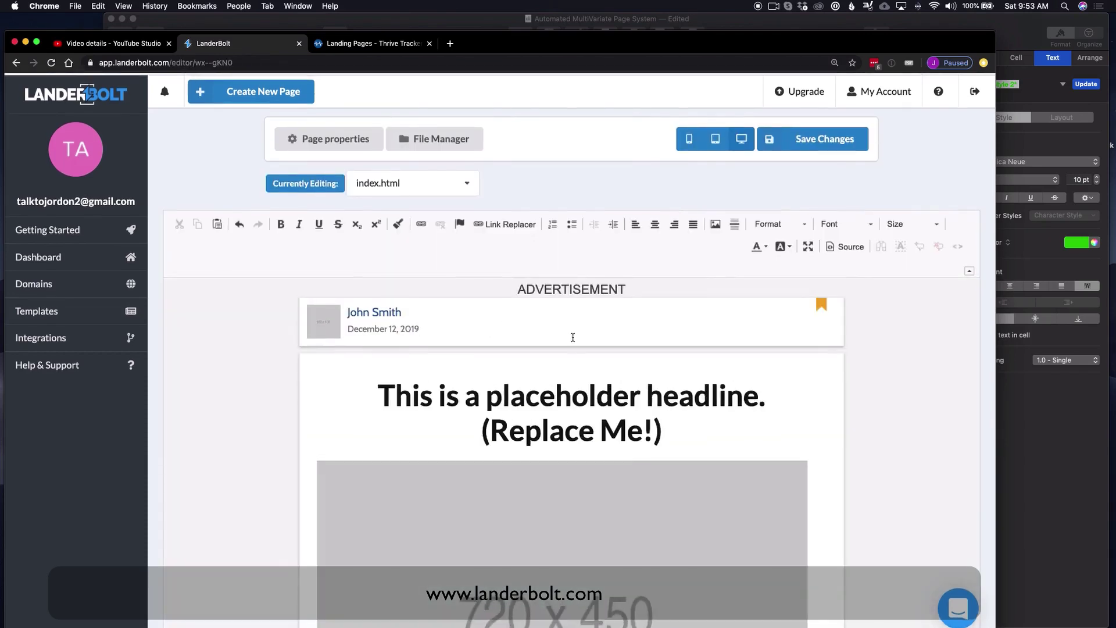
Bring up the editing options for the 720 x 450 placeholder image and dismiss them without changing anything.
scroll(570, 334, down, 3)
click(520, 345)
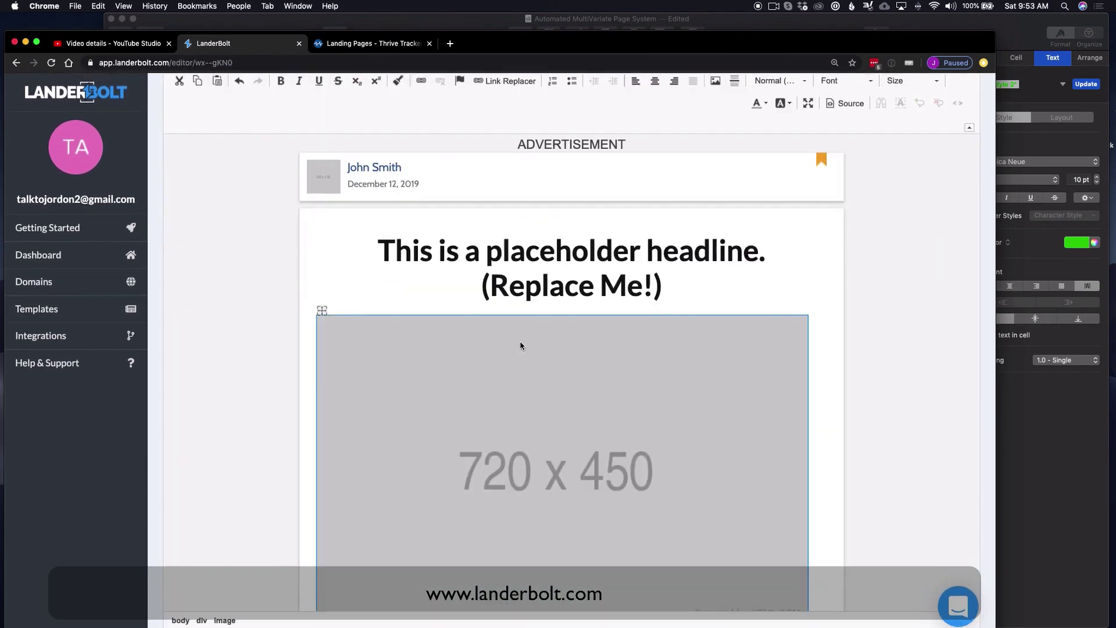
right_click(486, 345)
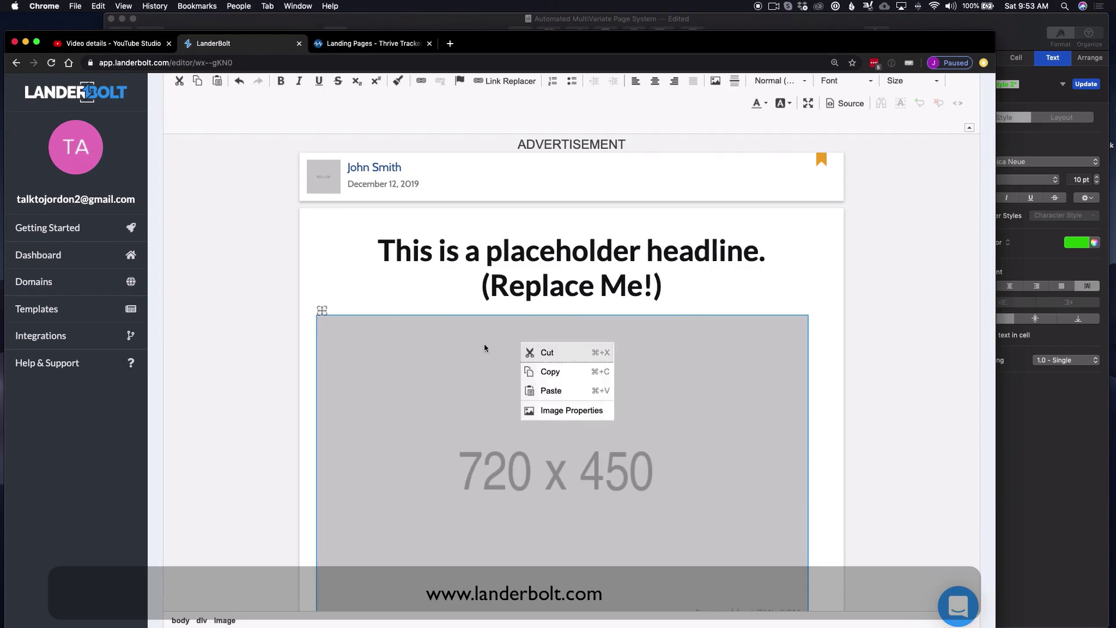
click(486, 348)
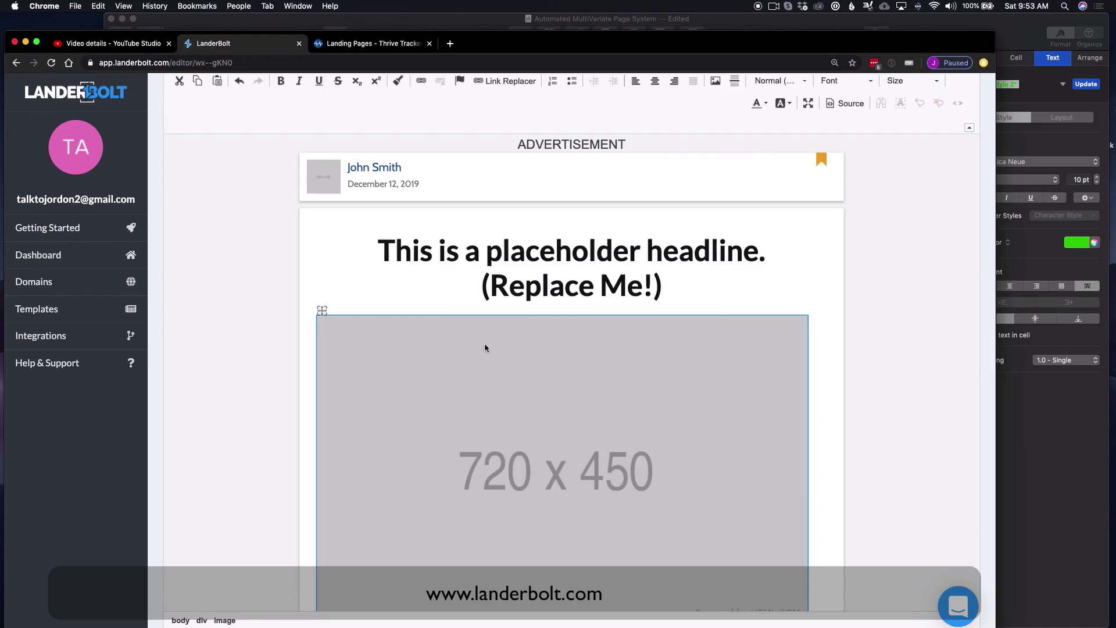
scroll(487, 344, down, 7)
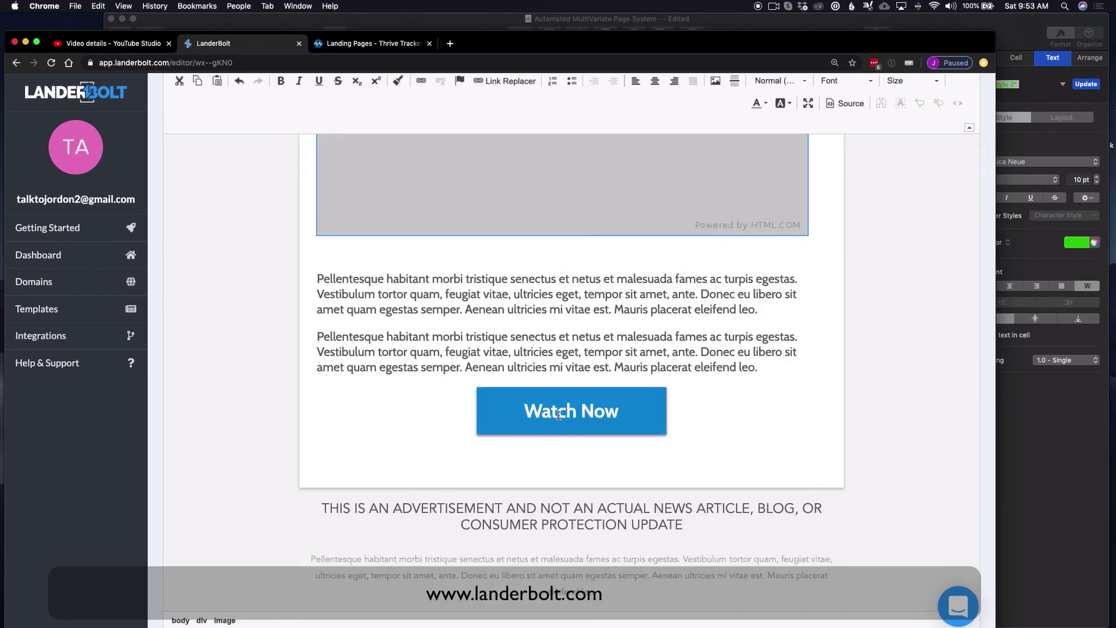
right_click(522, 406)
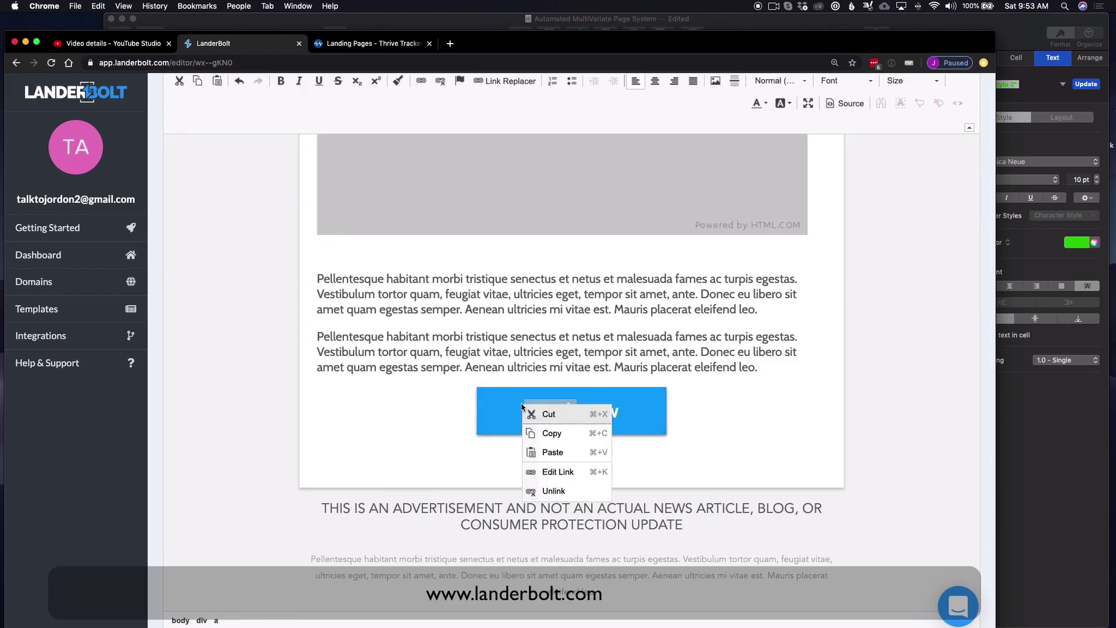
click(558, 470)
click(411, 345)
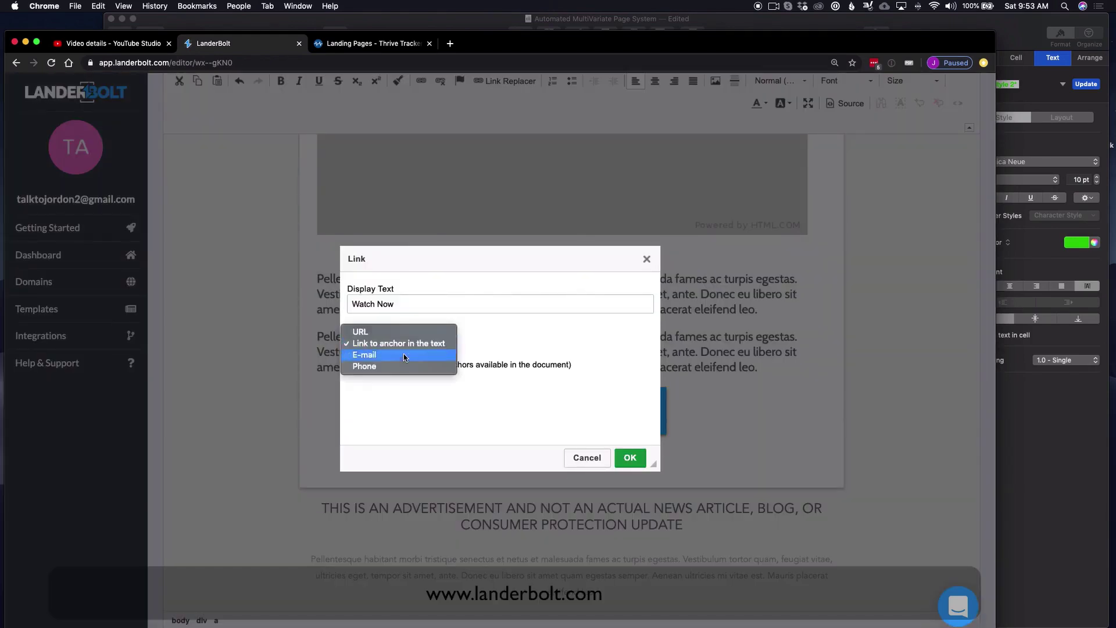
click(393, 329)
click(461, 394)
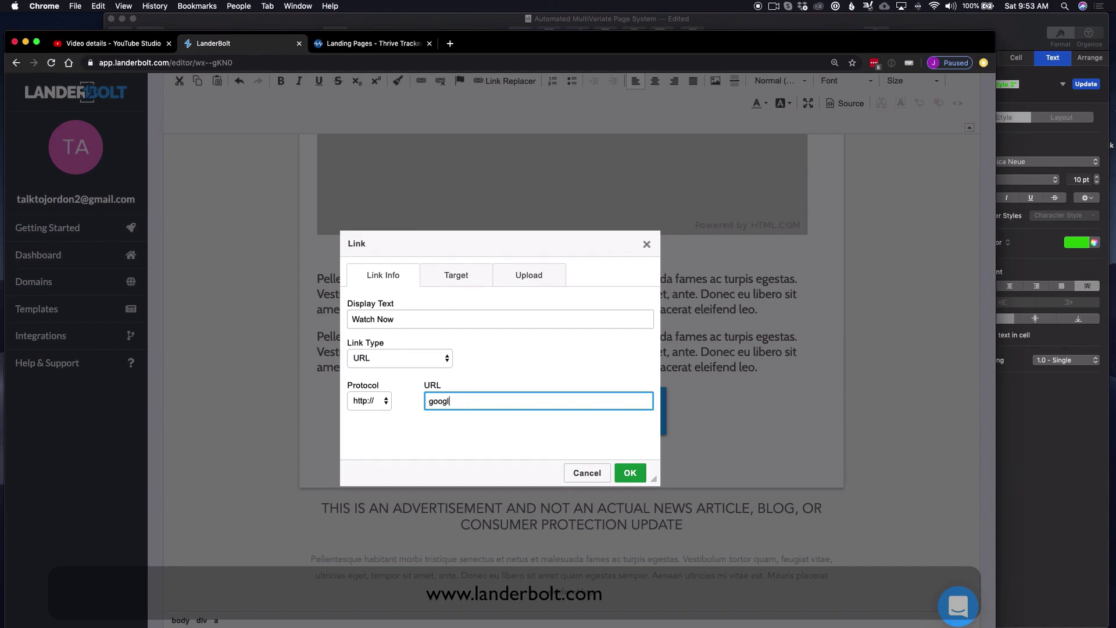
click(635, 476)
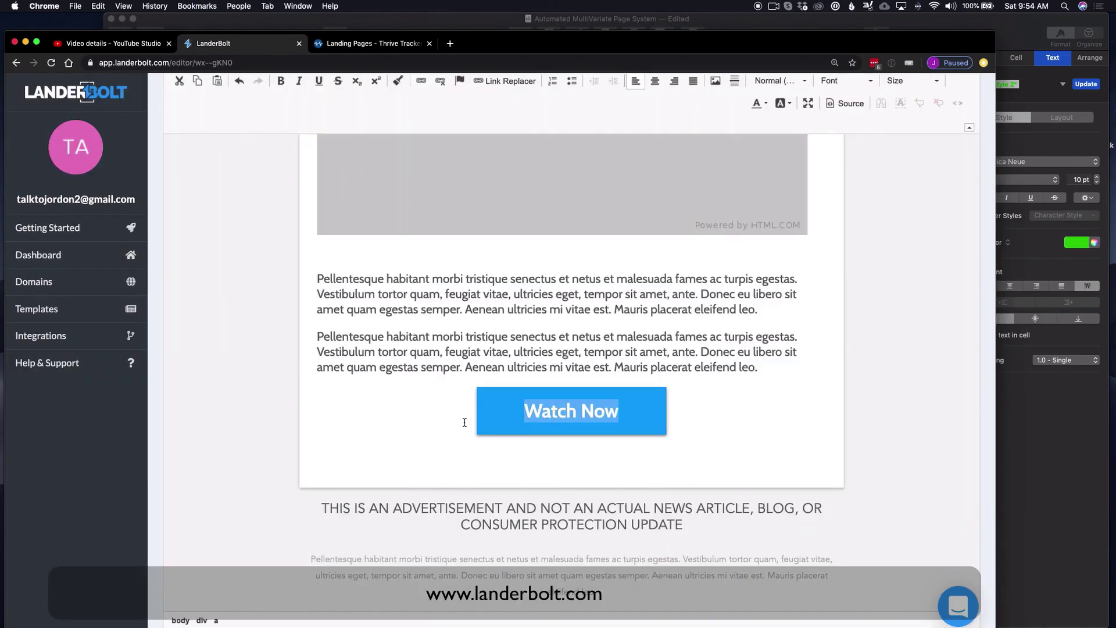
scroll(486, 439, up, 10)
scroll(519, 174, up, 3)
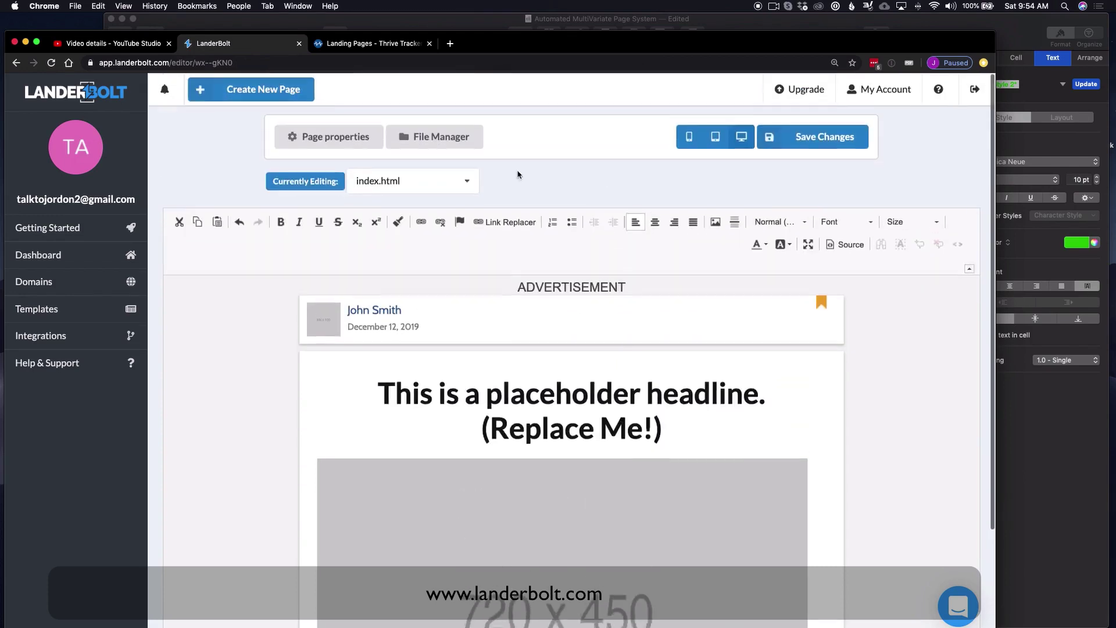
click(381, 310)
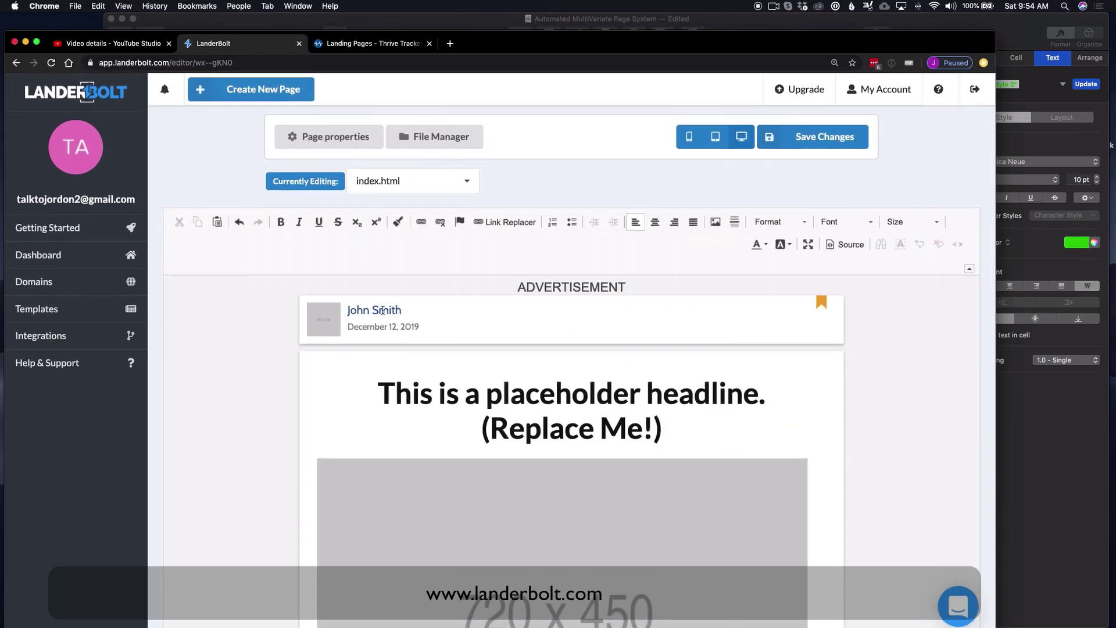
right_click(383, 310)
click(409, 335)
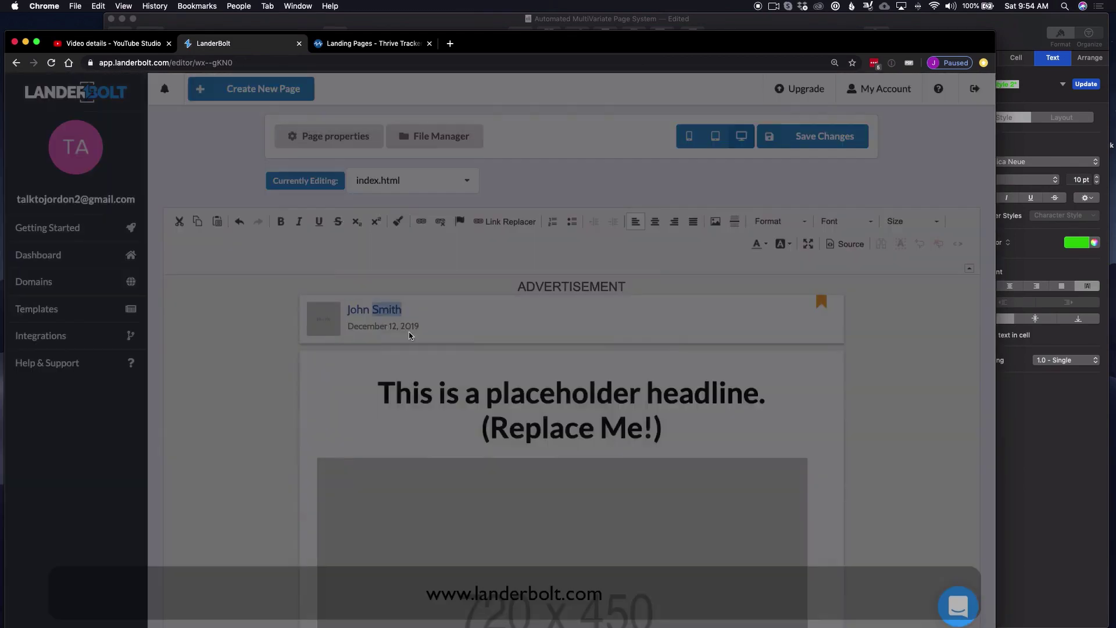
click(453, 345)
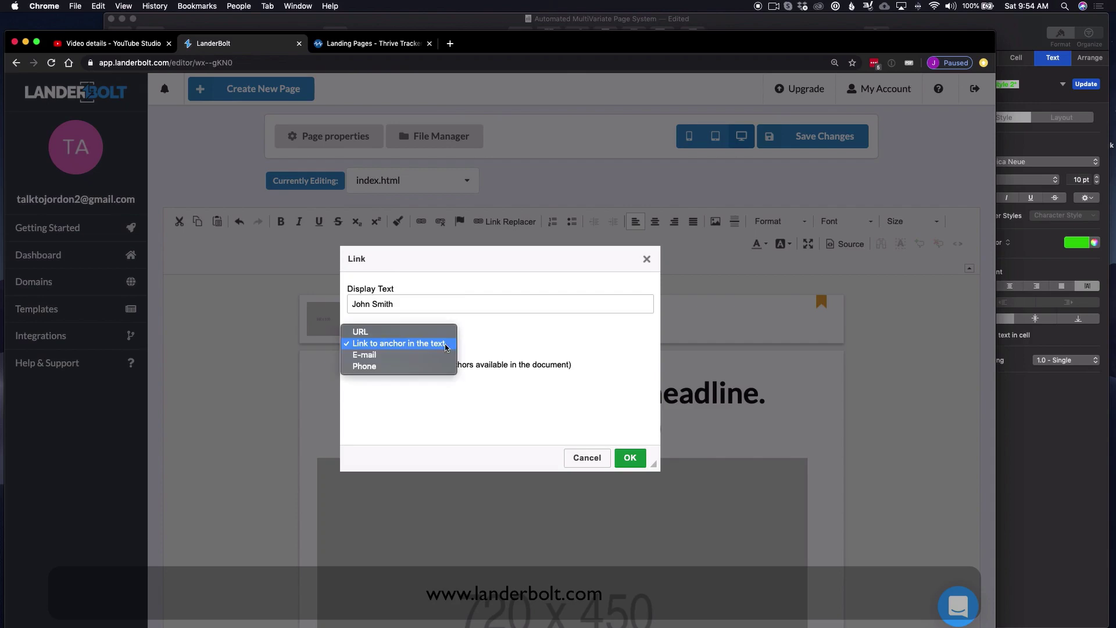
click(379, 332)
click(447, 394)
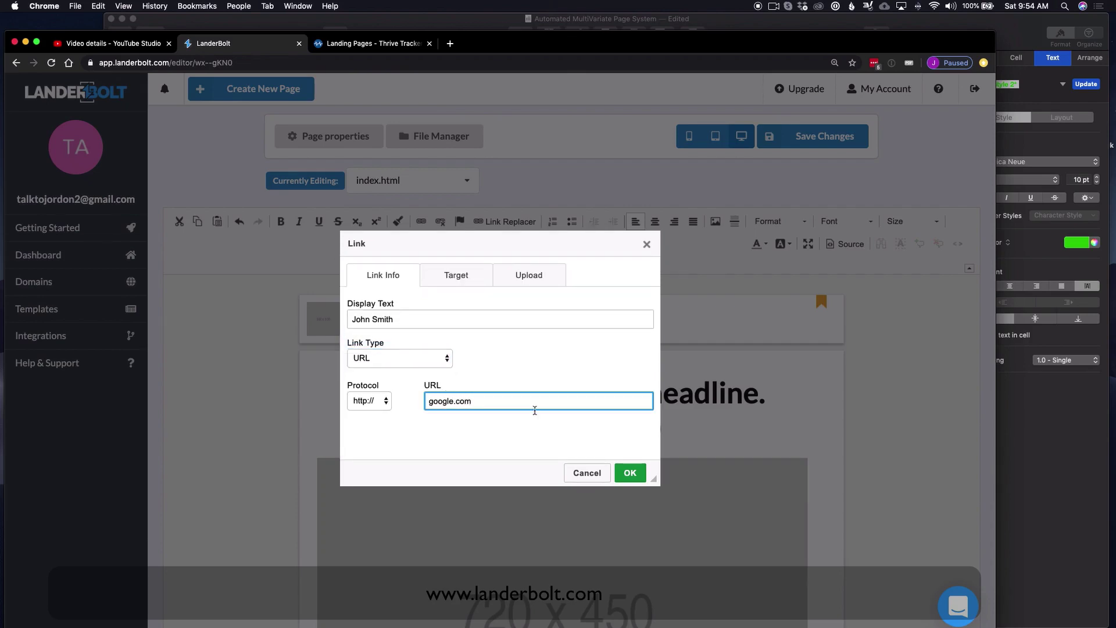
click(630, 473)
click(799, 138)
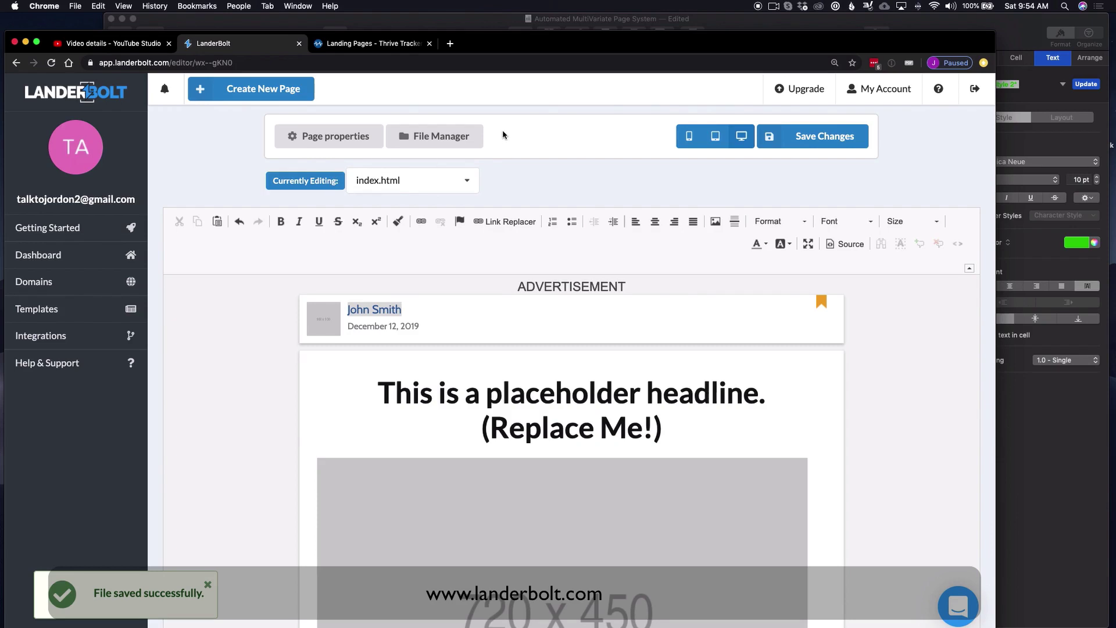
Preview AMPS_image_2.jpg in the 1k page's file manager and open the page's properties.
click(459, 137)
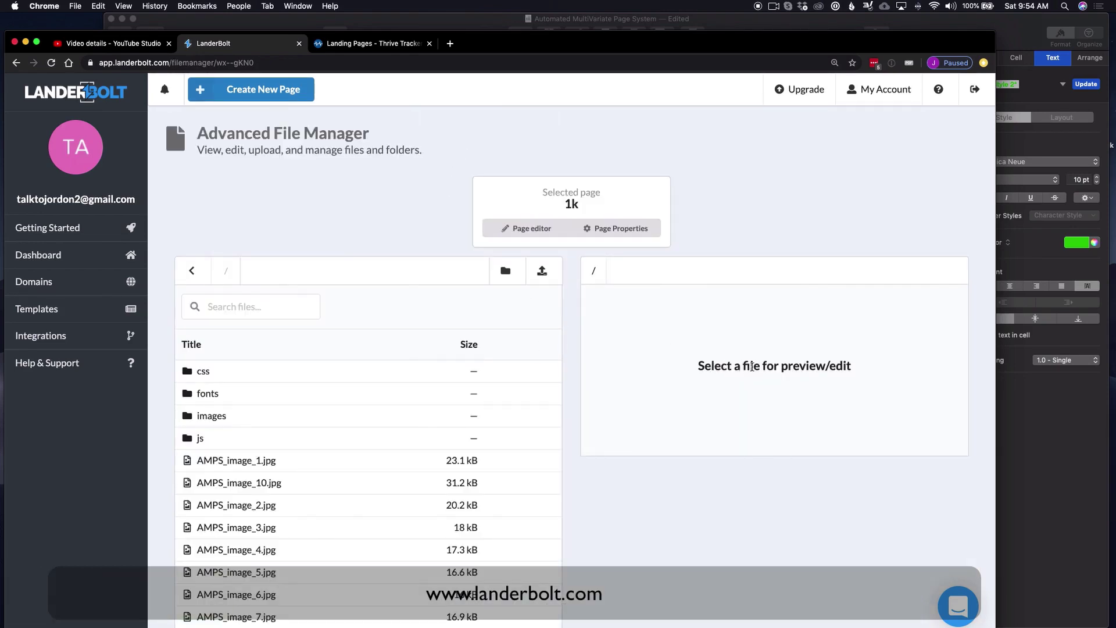
scroll(752, 366, down, 3)
click(379, 393)
click(381, 375)
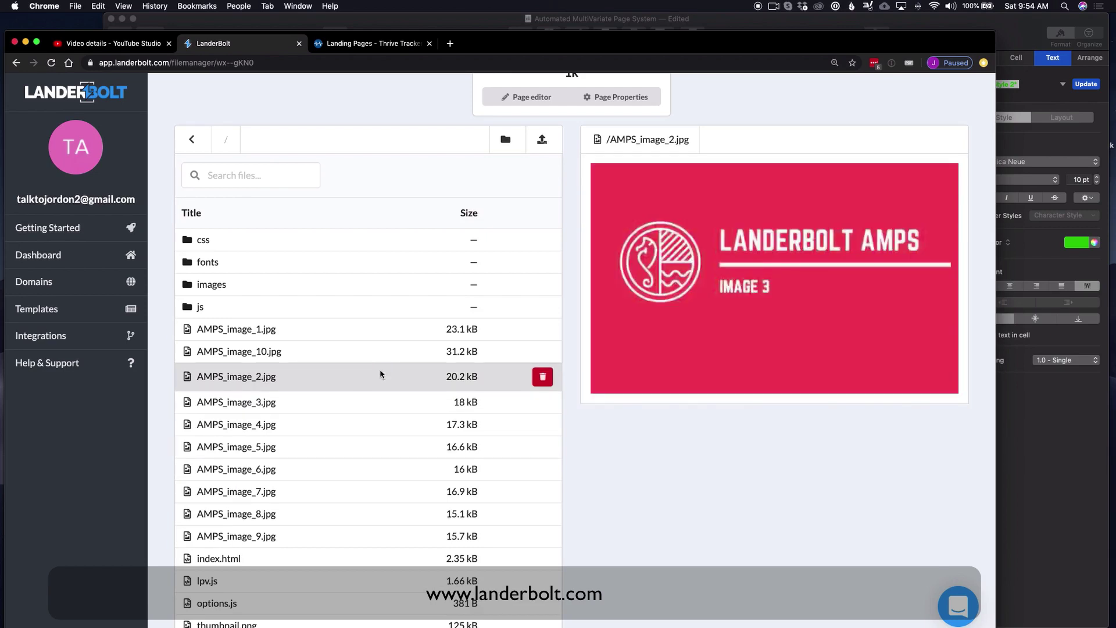
scroll(380, 372, up, 5)
click(608, 232)
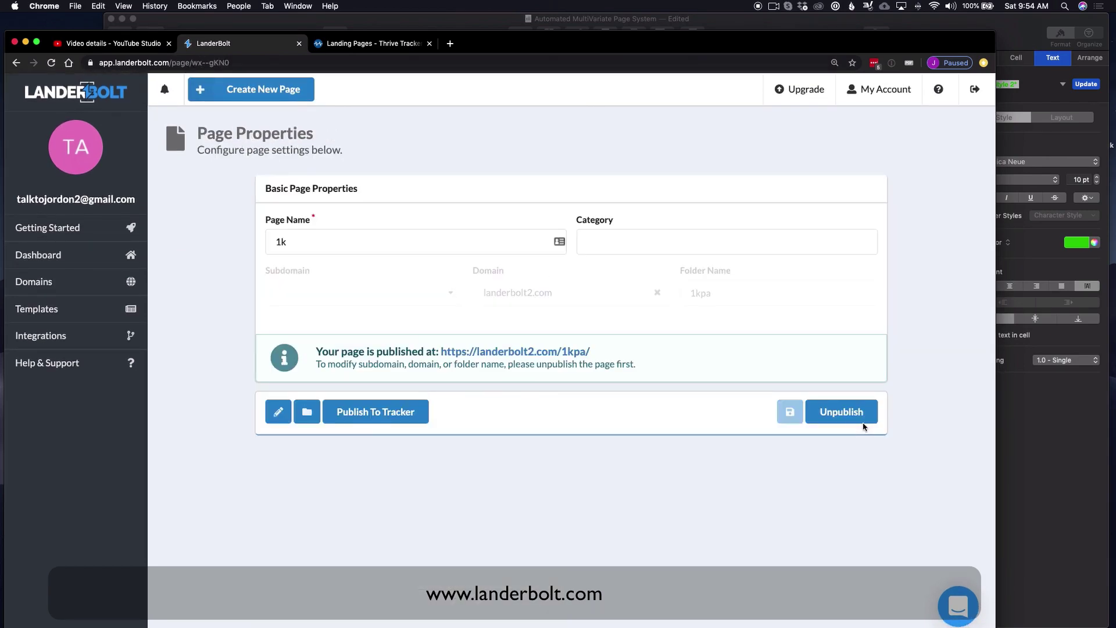
Switch to ThriveTracker, open the live page of variation 1k - v694, test its CTA and author links, and close the preview.
click(376, 44)
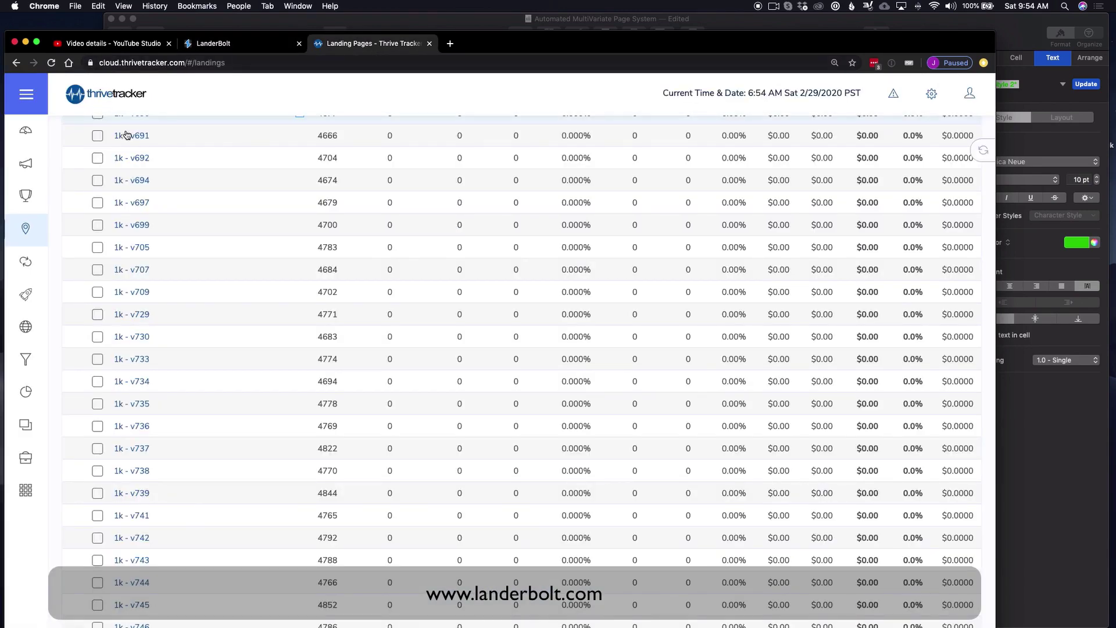
click(137, 181)
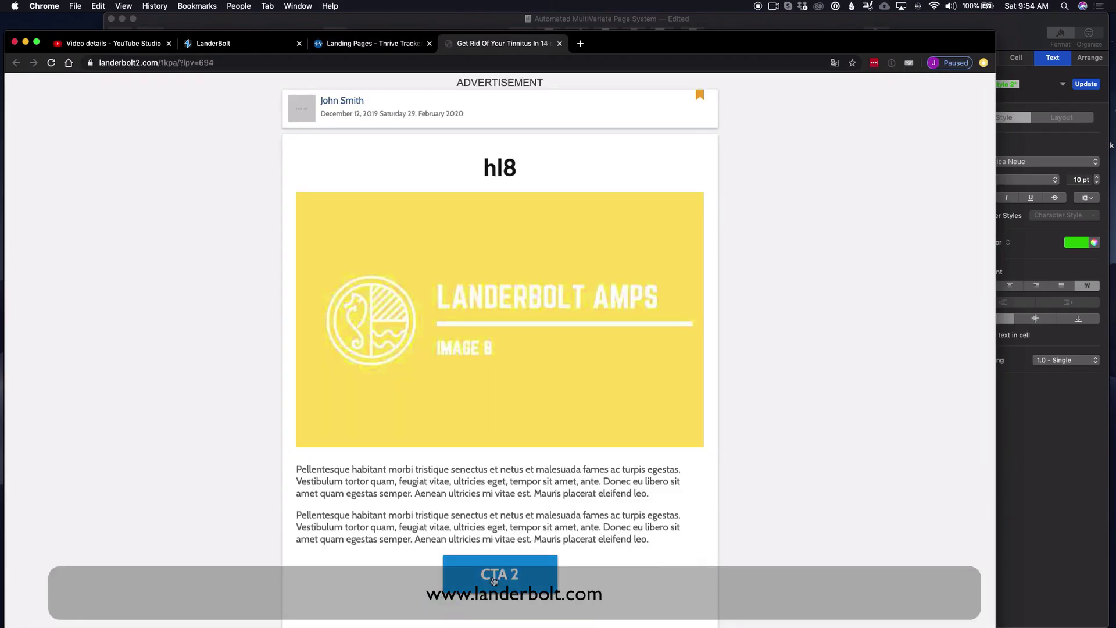
click(494, 578)
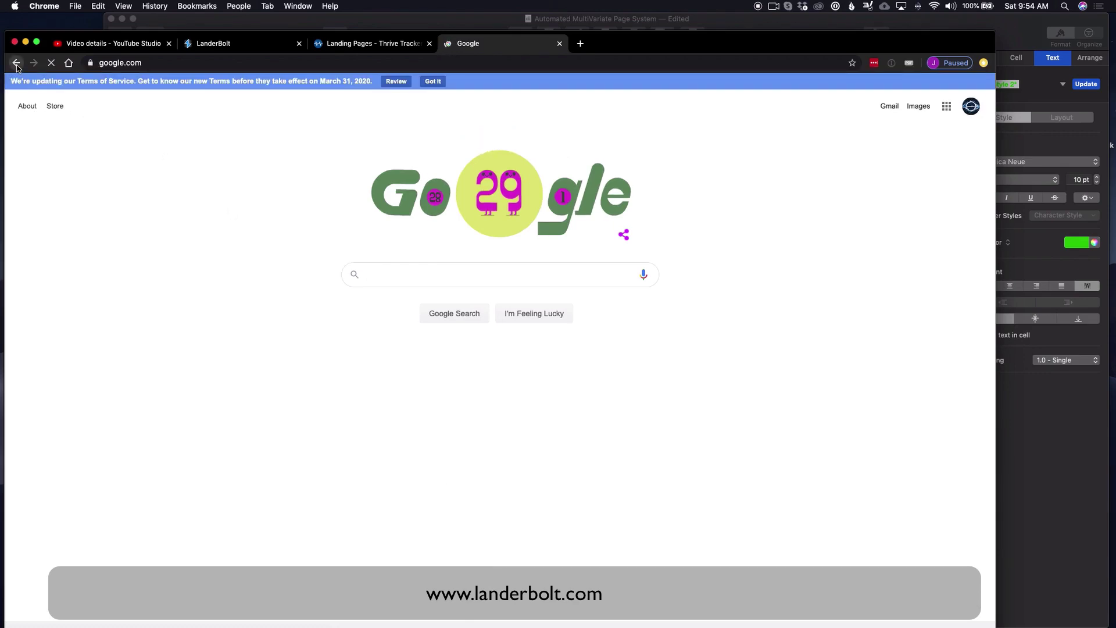
click(15, 63)
click(353, 101)
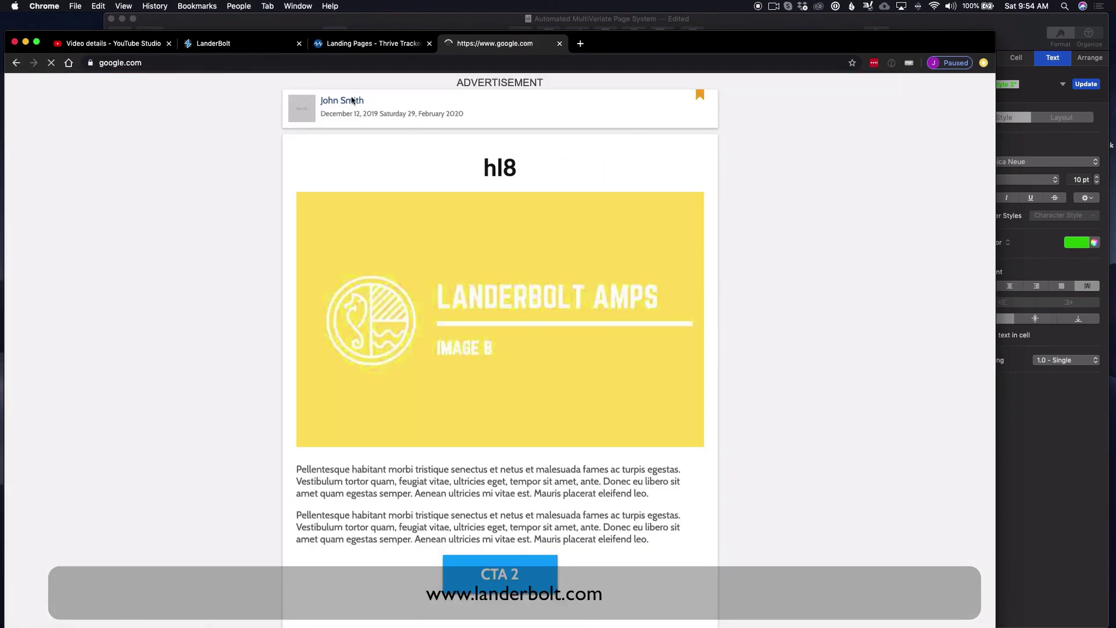
click(559, 44)
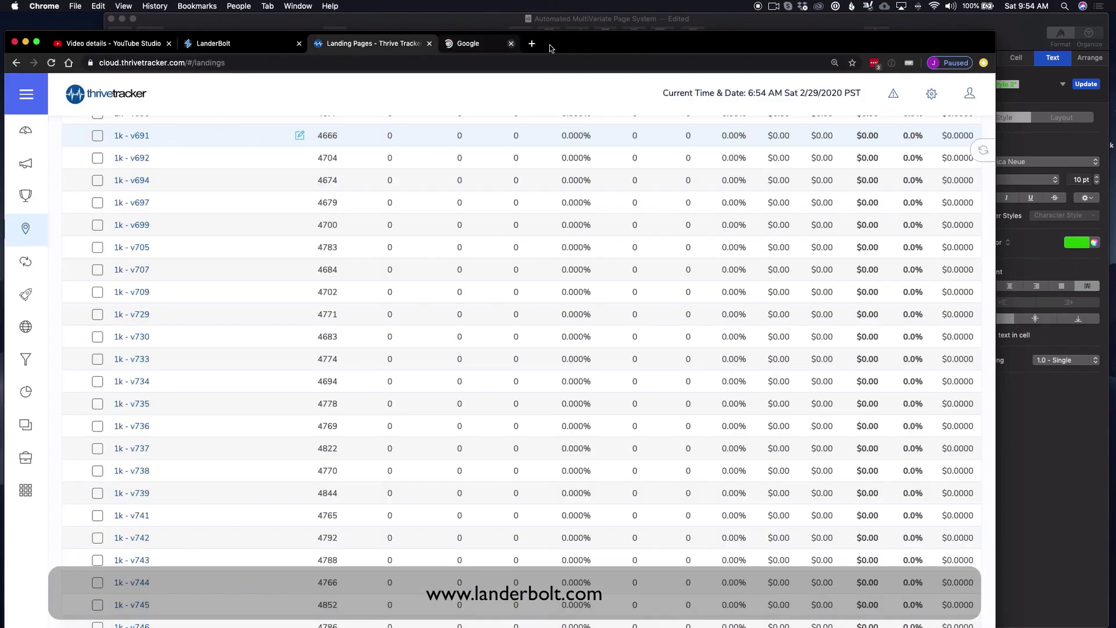
scroll(233, 227, down, 5)
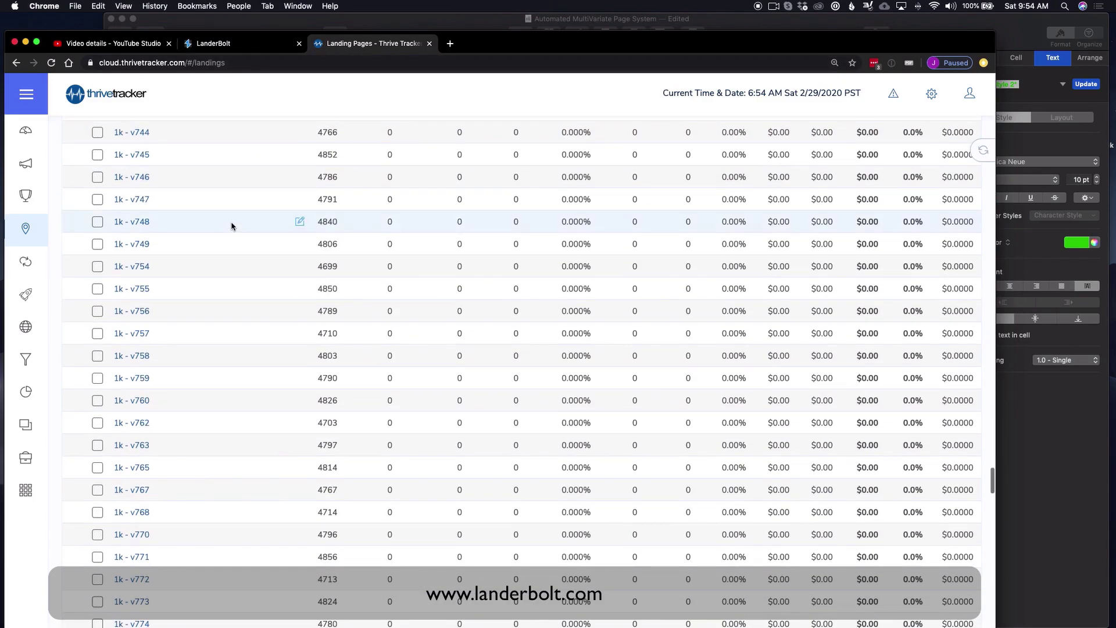